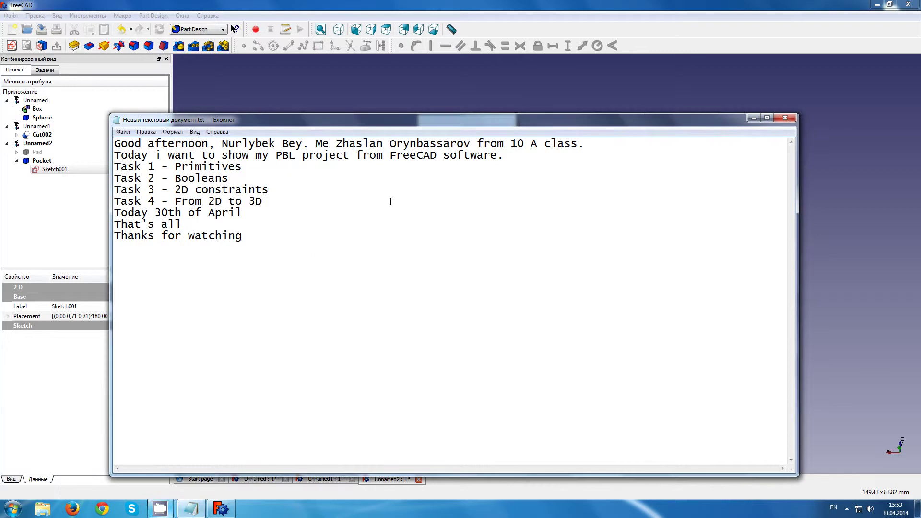
Start a new line below 'Task 4 - From 2D to 3D' in the Notepad task list
{"action": "key", "text": "Return"}
{"action": "type", "text": "Task 5 - More 2D constraints"}
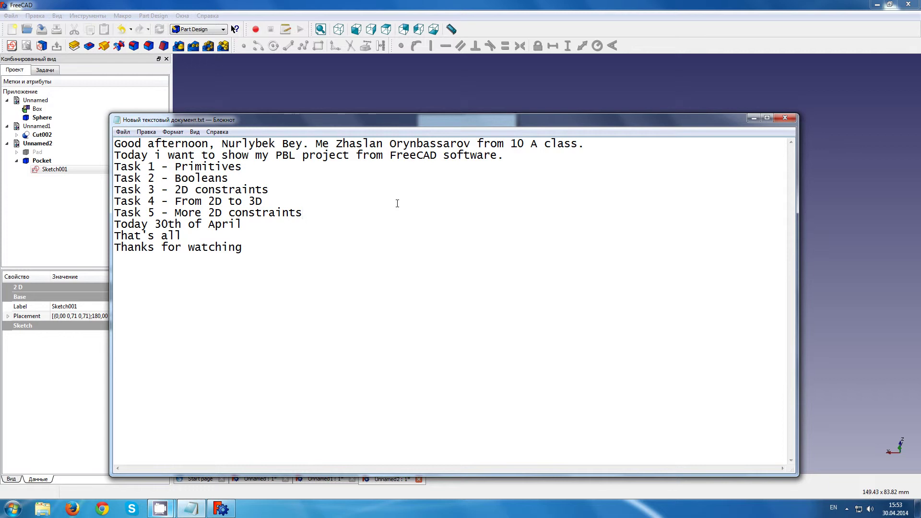
Create a new document in the Part Design workbench with a sketch on the XY plane
{"action": "left_click", "coordinate": [446, 4]}
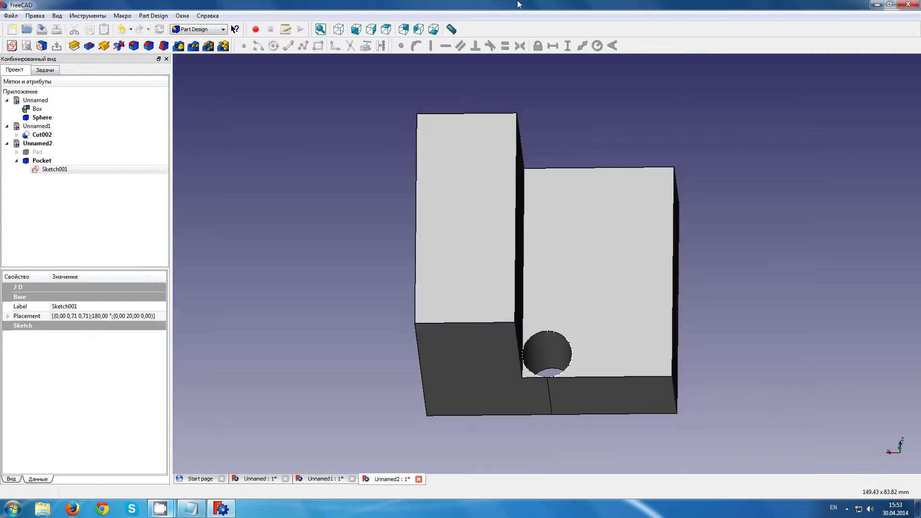
{"action": "key", "text": "ctrl+n"}
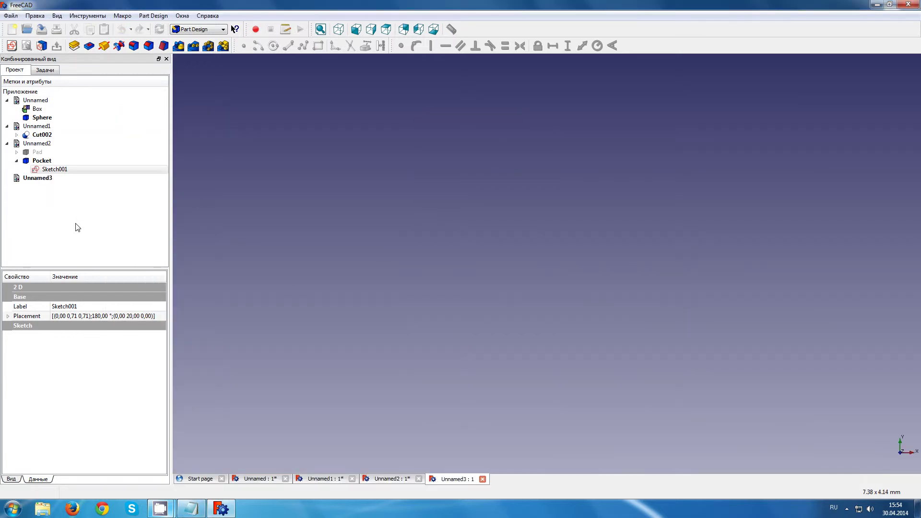
{"action": "left_click", "coordinate": [77, 223]}
{"action": "left_click", "coordinate": [215, 32]}
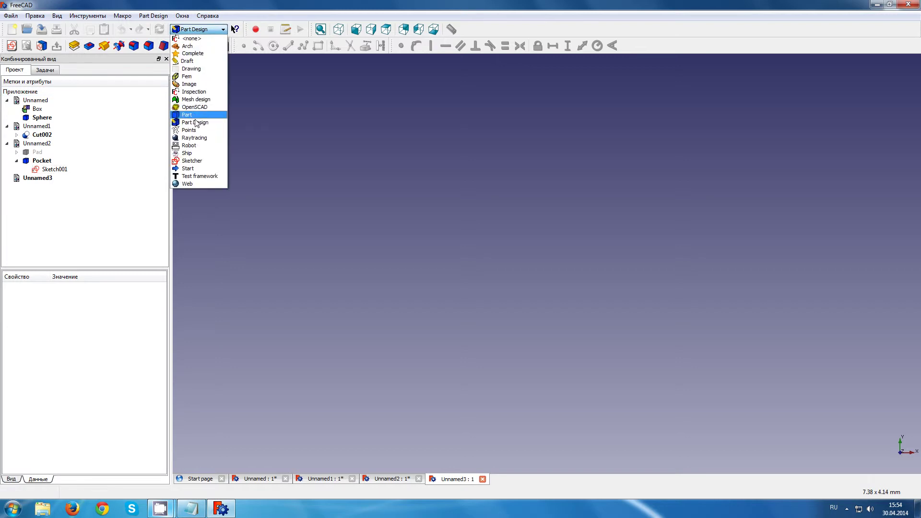
{"action": "left_click", "coordinate": [44, 71]}
{"action": "left_click", "coordinate": [41, 99]}
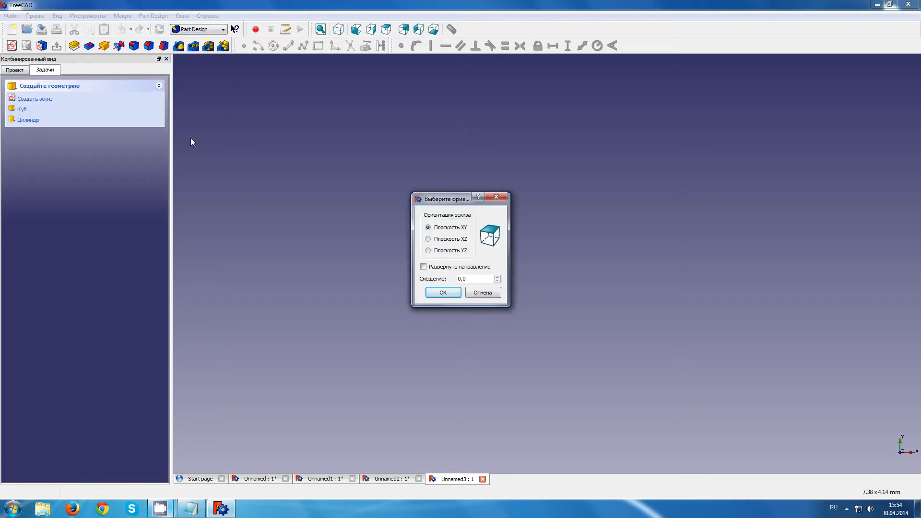
{"action": "left_click", "coordinate": [442, 292]}
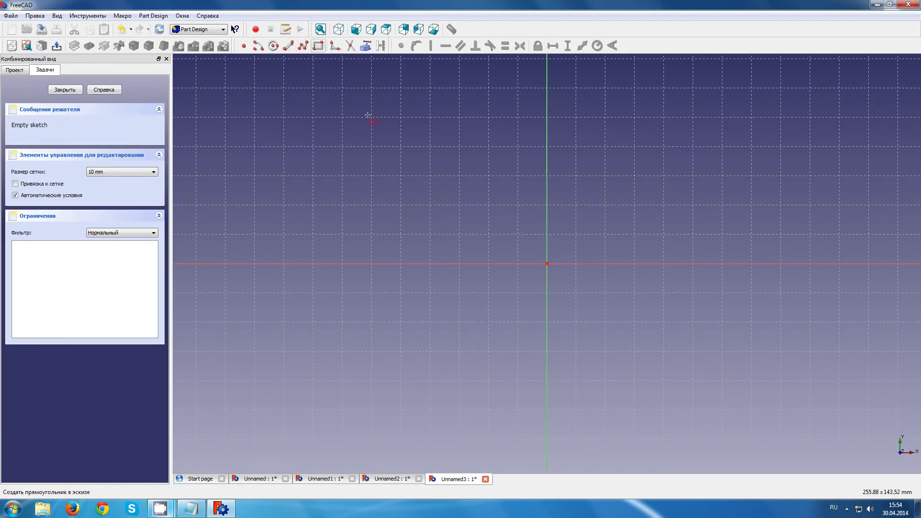
Draw an outer rectangle and a smaller inner rectangle nested inside it
{"action": "left_click", "coordinate": [340, 138]}
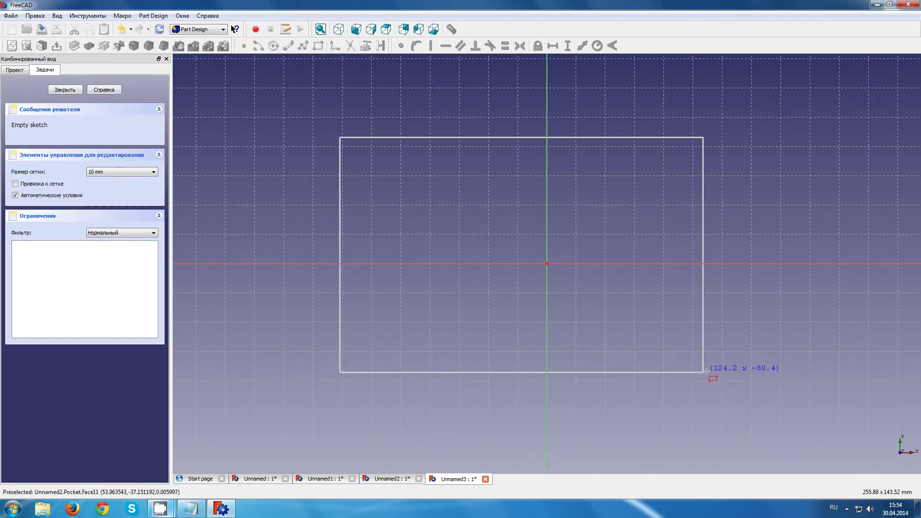
{"action": "left_click", "coordinate": [781, 431]}
{"action": "left_click", "coordinate": [319, 47]}
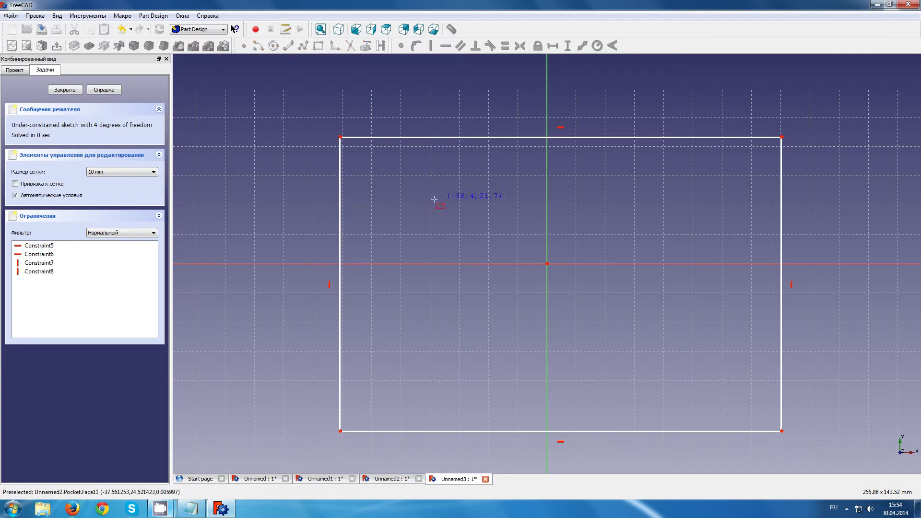
{"action": "left_click", "coordinate": [434, 200]}
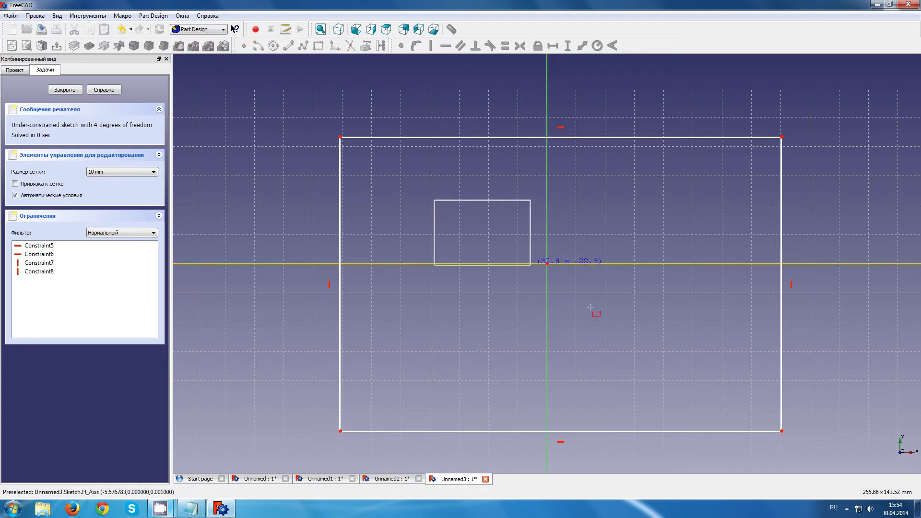
{"action": "left_click", "coordinate": [694, 378]}
Draw circles centred on the inner rectangle's top-left, lower-left and top-right corners
{"action": "left_click", "coordinate": [273, 46]}
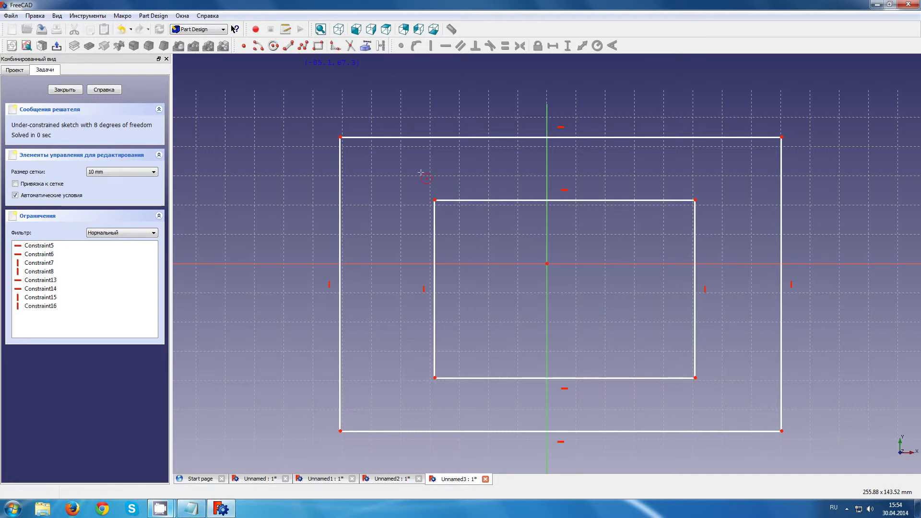
{"action": "left_click", "coordinate": [435, 200]}
{"action": "left_click", "coordinate": [408, 182]}
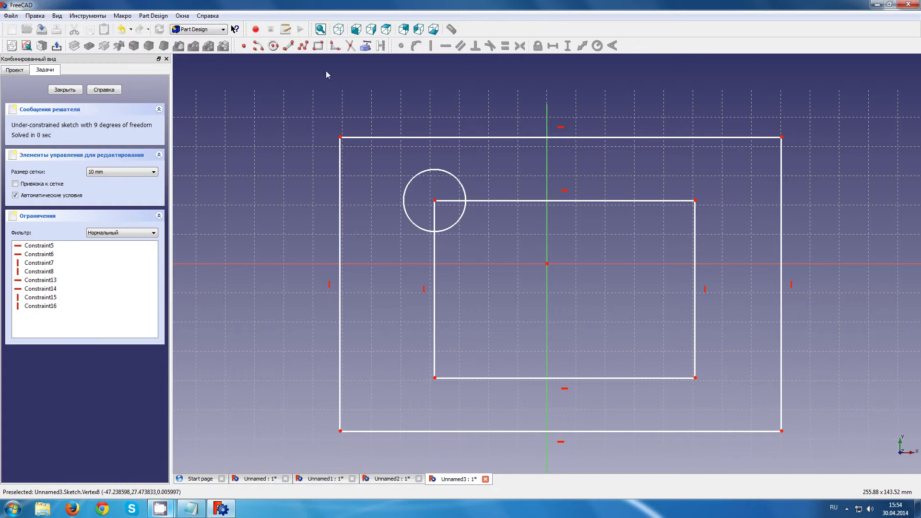
{"action": "left_click", "coordinate": [434, 378]}
{"action": "left_click", "coordinate": [448, 363]}
{"action": "left_click", "coordinate": [276, 48]}
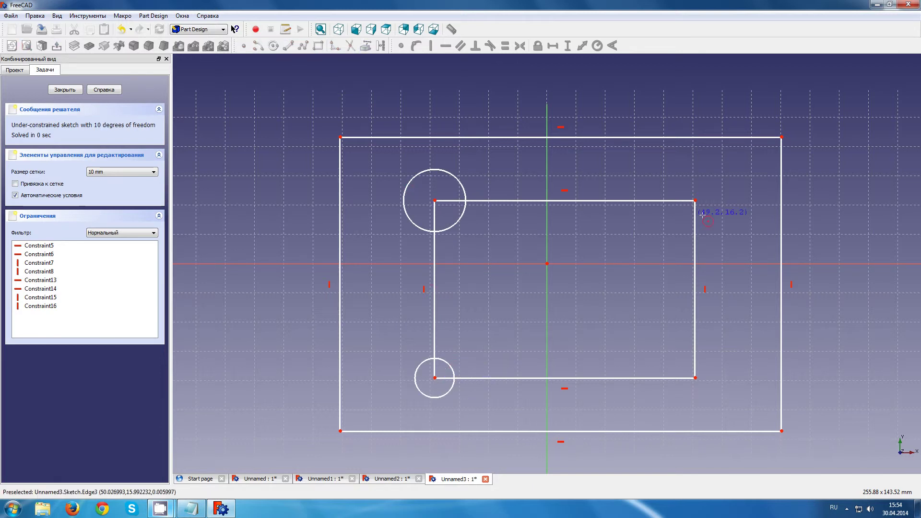
{"action": "left_click", "coordinate": [695, 200]}
{"action": "left_click", "coordinate": [724, 178]}
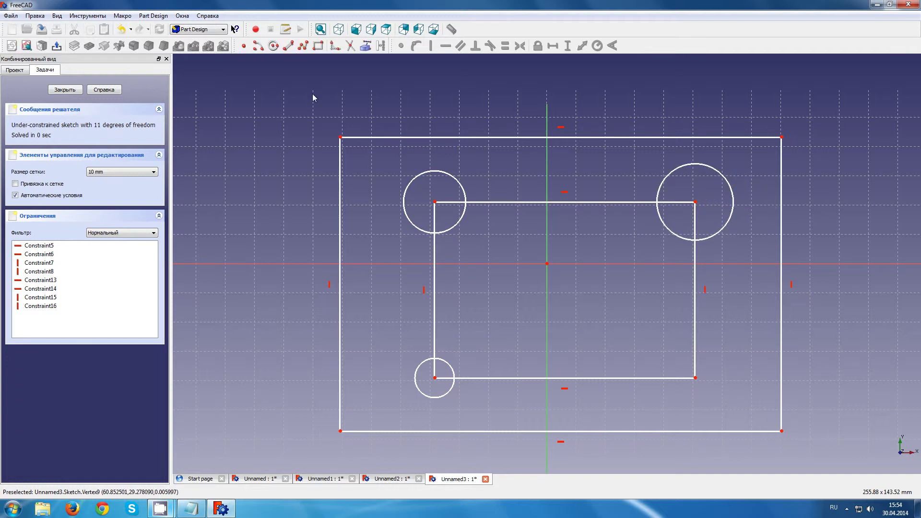
Add the lower-right corner circle and begin a diagonal line at the inner top-left corner
{"action": "left_click", "coordinate": [273, 46]}
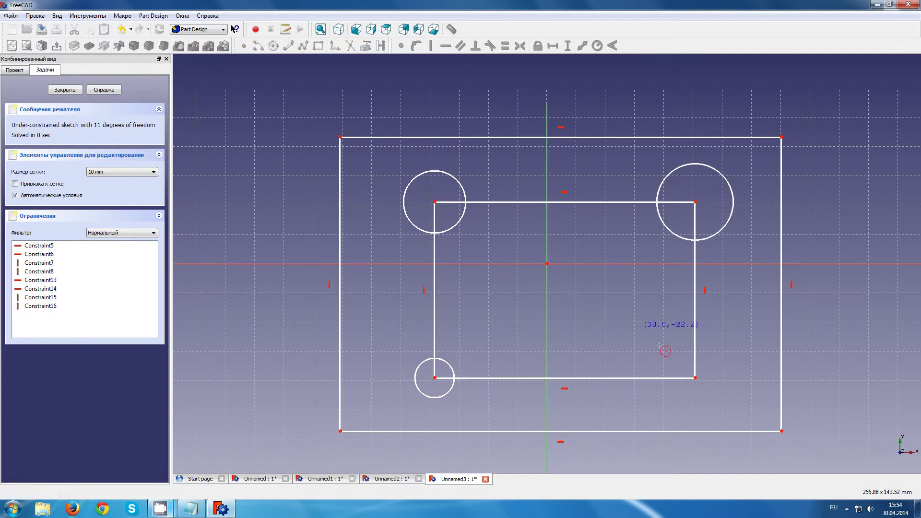
{"action": "left_click", "coordinate": [695, 378]}
{"action": "right_click", "coordinate": [724, 374]}
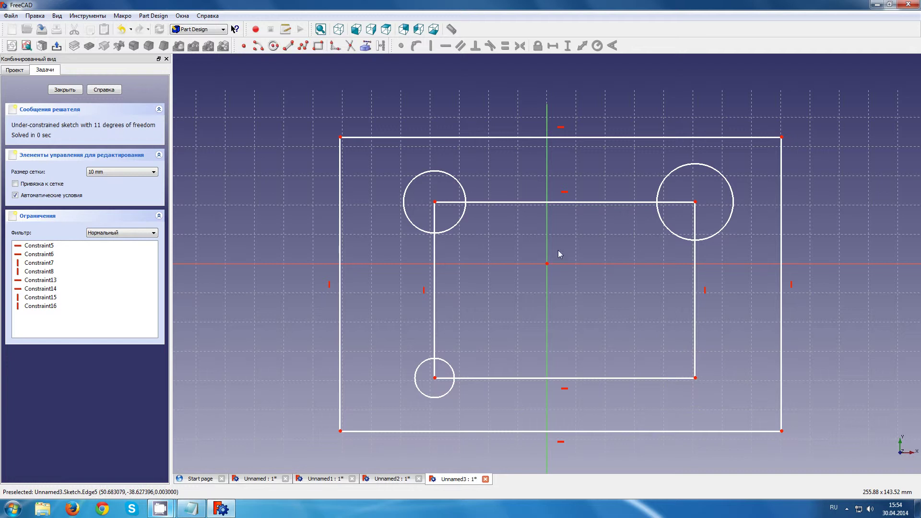
{"action": "left_click", "coordinate": [304, 47]}
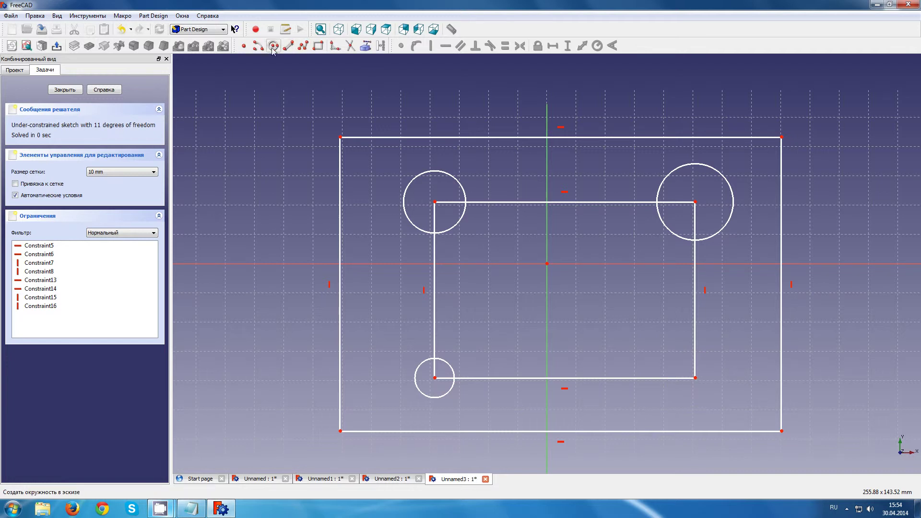
{"action": "left_click", "coordinate": [695, 378]}
{"action": "left_click", "coordinate": [715, 358]}
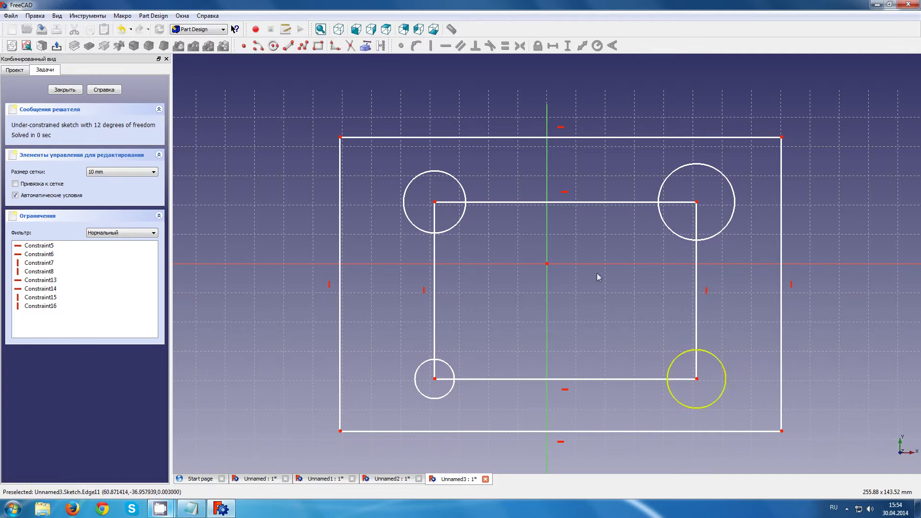
{"action": "left_click", "coordinate": [304, 46]}
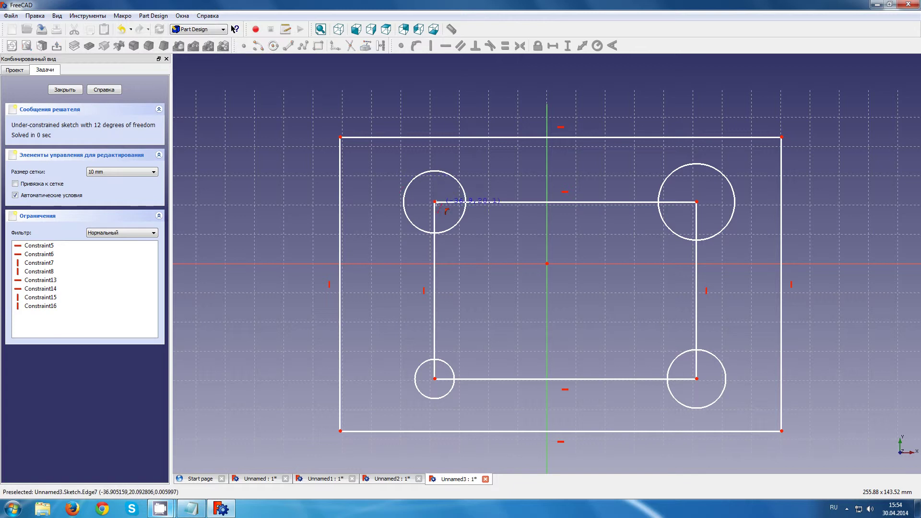
{"action": "left_click", "coordinate": [435, 201]}
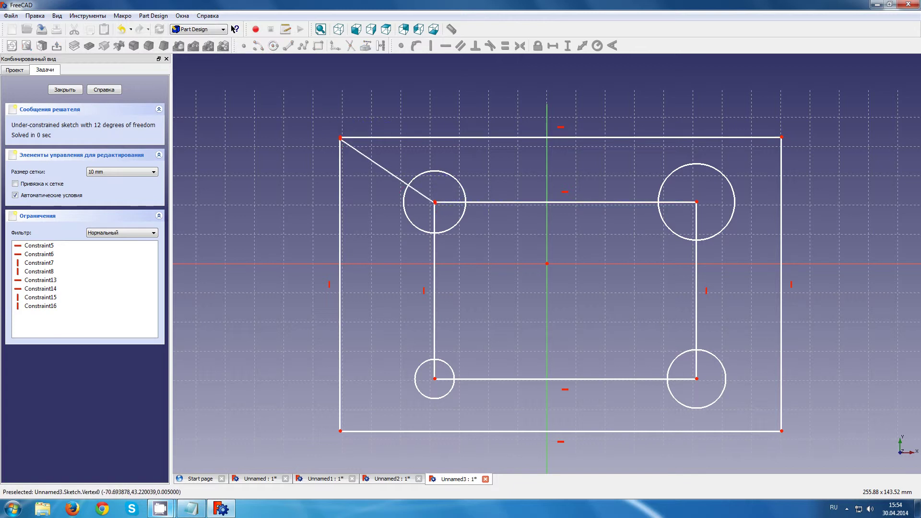
End the diagonal at the outer top-left corner and make it and the inner rectangle construction geometry
{"action": "left_click", "coordinate": [340, 138]}
{"action": "left_click", "coordinate": [384, 171]}
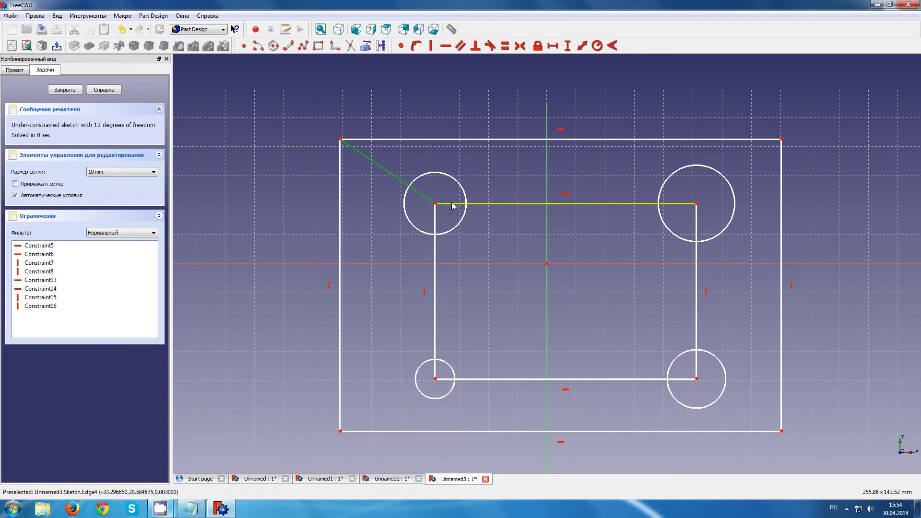
{"action": "left_click", "coordinate": [480, 204]}
{"action": "left_click", "coordinate": [435, 249]}
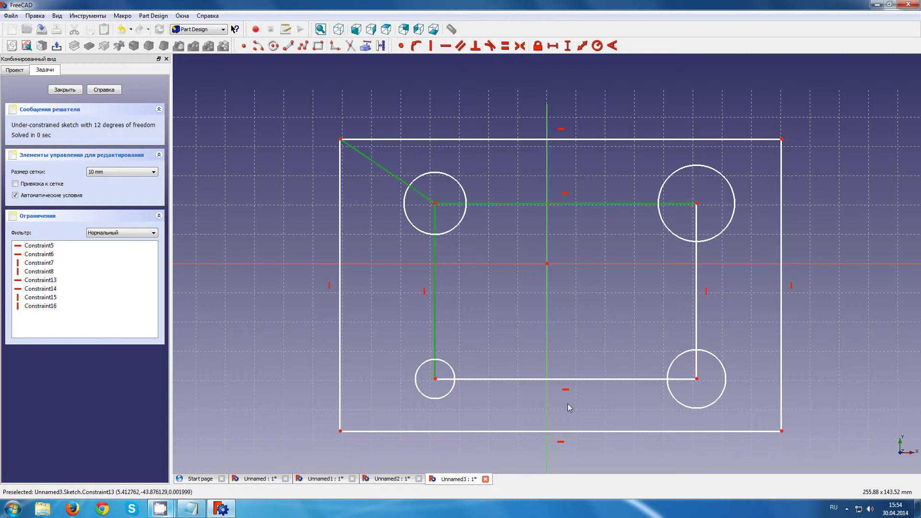
{"action": "left_click", "coordinate": [564, 379]}
{"action": "left_click", "coordinate": [697, 301]}
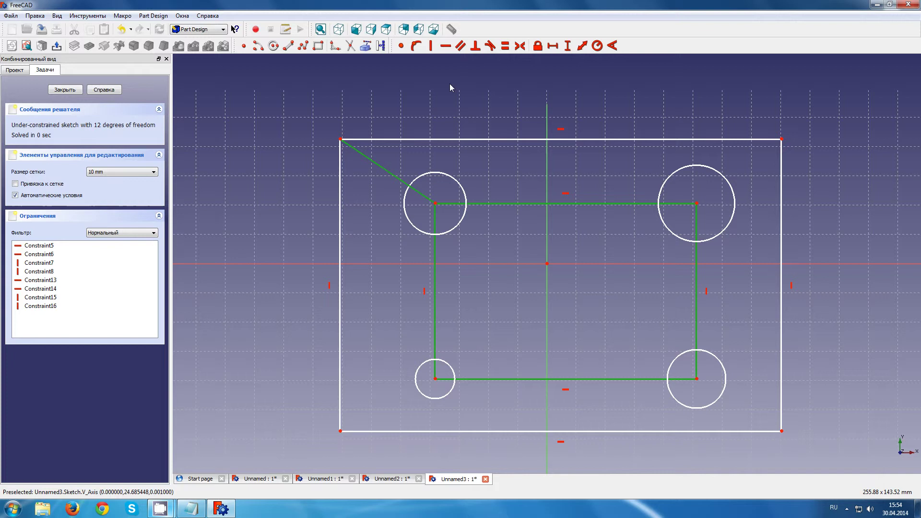
{"action": "left_click", "coordinate": [381, 47]}
Select all four corner circles
{"action": "left_click", "coordinate": [463, 189]}
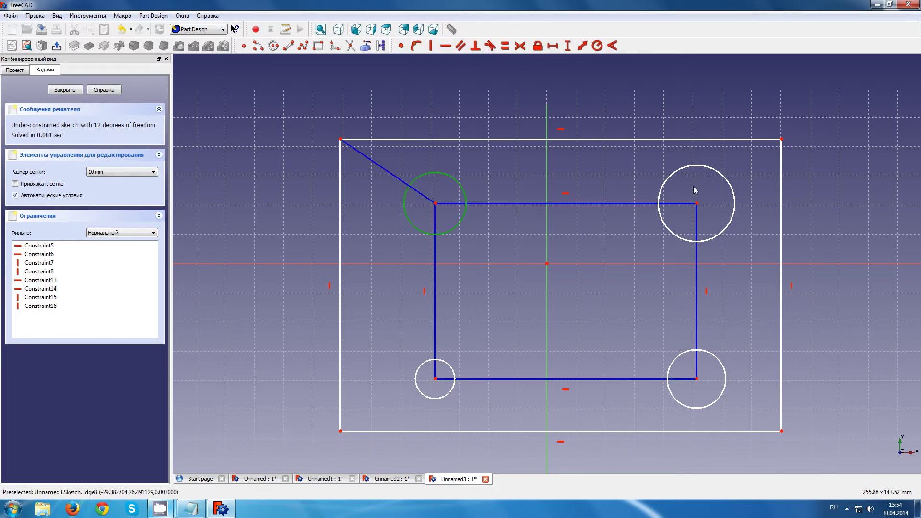
{"action": "left_click", "coordinate": [664, 189]}
{"action": "left_click", "coordinate": [679, 363]}
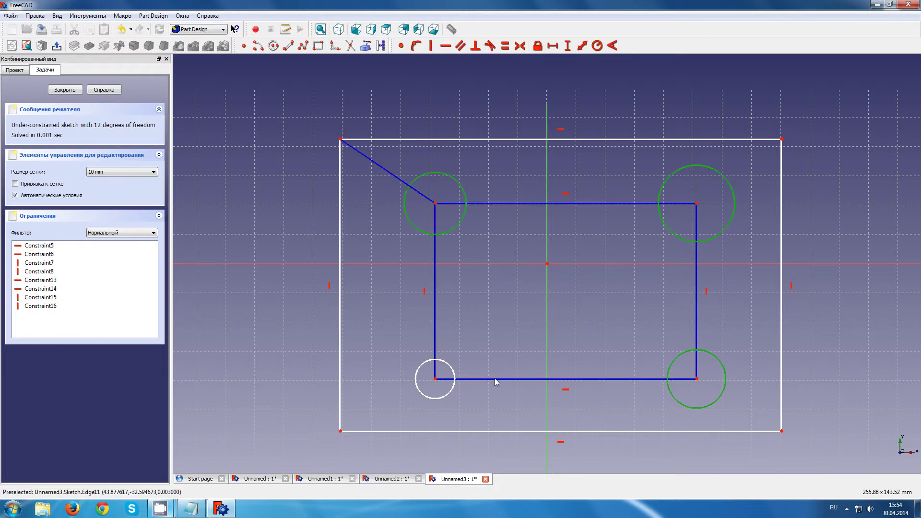
{"action": "left_click", "coordinate": [450, 368]}
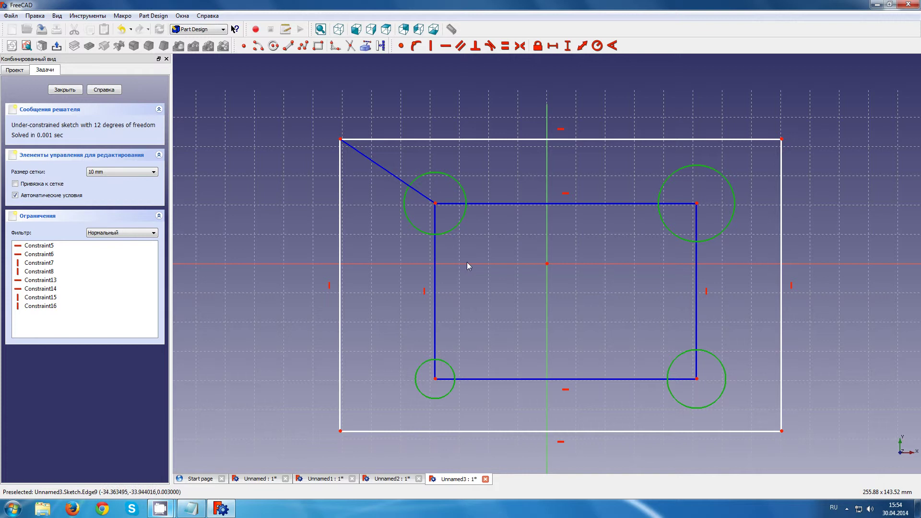
Make the four circles equal and give them a 10 mm radius
{"action": "left_click", "coordinate": [507, 46]}
{"action": "left_click", "coordinate": [724, 193]}
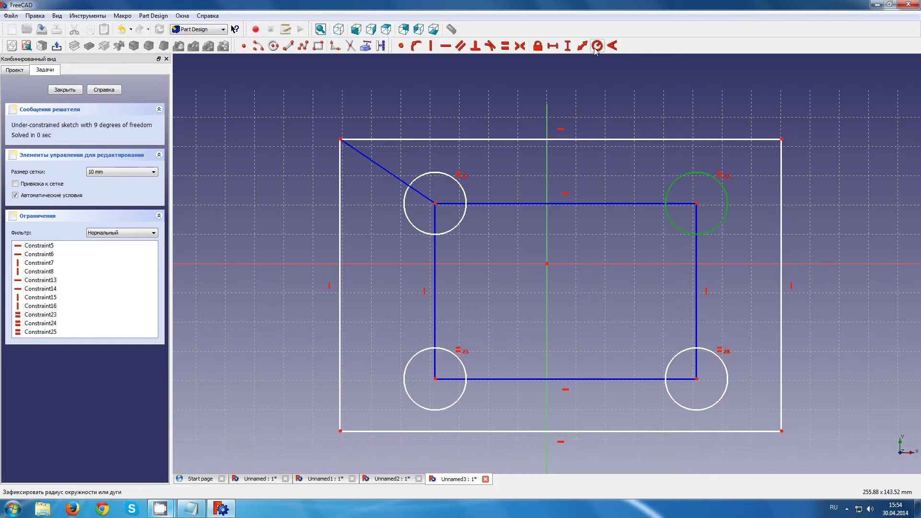
{"action": "left_click", "coordinate": [597, 46]}
{"action": "double_click", "coordinate": [751, 205]}
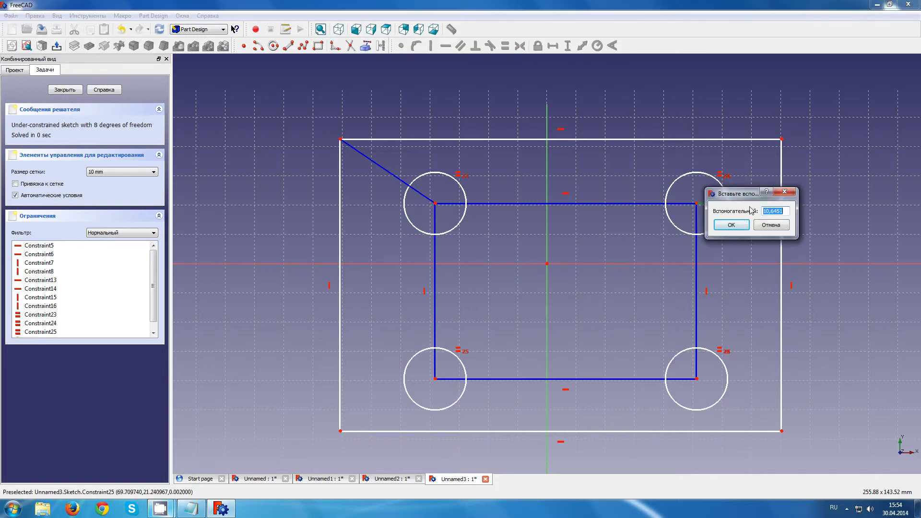
{"action": "type", "text": "10"}
{"action": "left_click", "coordinate": [731, 225]}
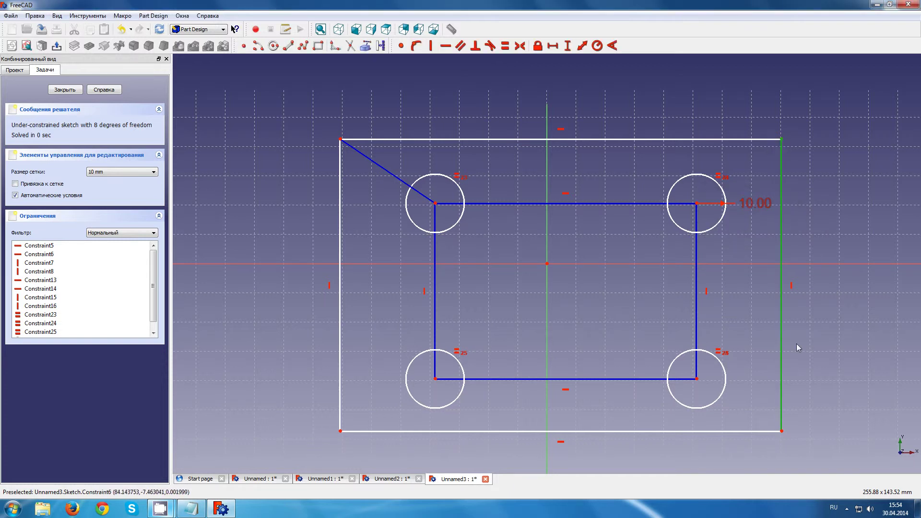
Make the outer rectangle's corners symmetric about the horizontal and vertical sketch axes
{"action": "left_click", "coordinate": [781, 410]}
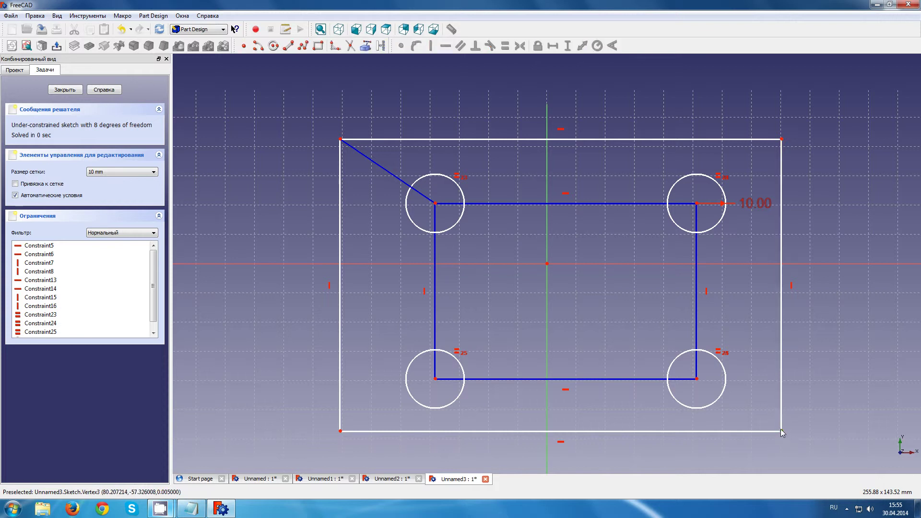
{"action": "left_click", "coordinate": [781, 430]}
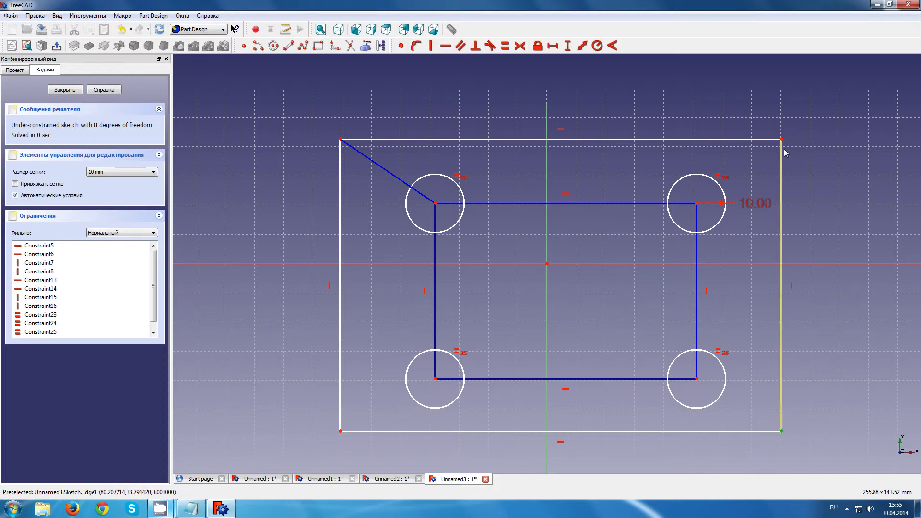
{"action": "left_click", "coordinate": [807, 264]}
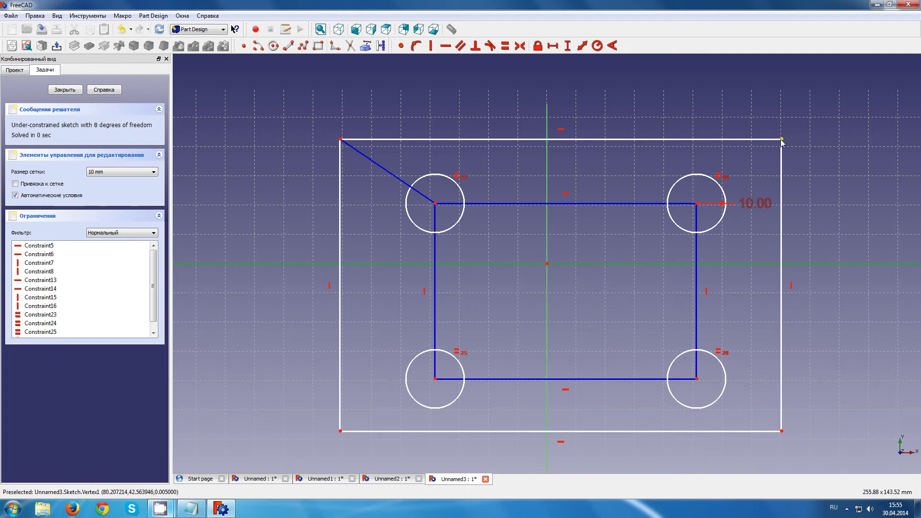
{"action": "left_click", "coordinate": [781, 139]}
{"action": "left_click", "coordinate": [782, 430]}
{"action": "left_click", "coordinate": [520, 46]}
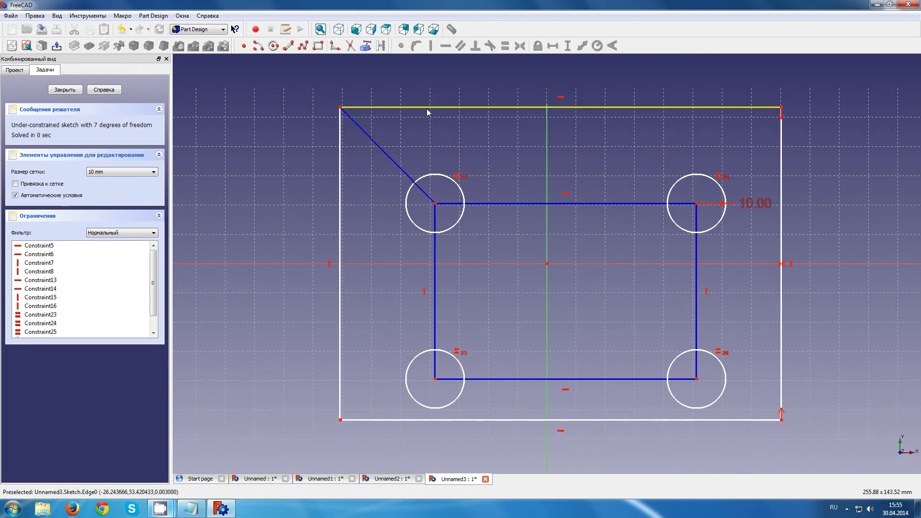
{"action": "left_click", "coordinate": [341, 108]}
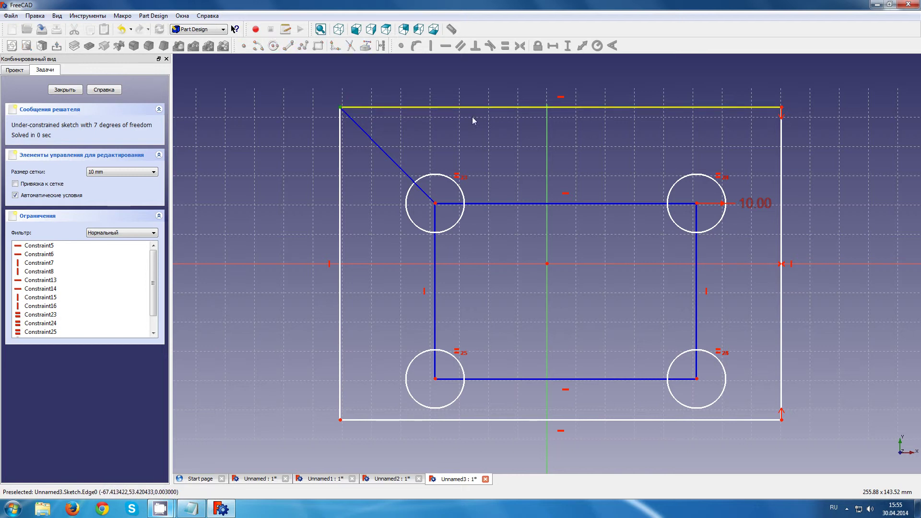
{"action": "left_click", "coordinate": [782, 108]}
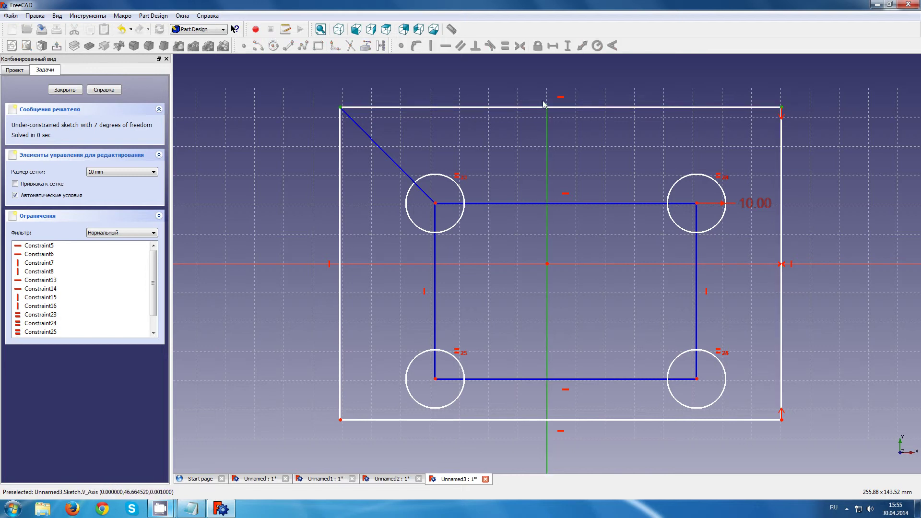
{"action": "left_click", "coordinate": [520, 46]}
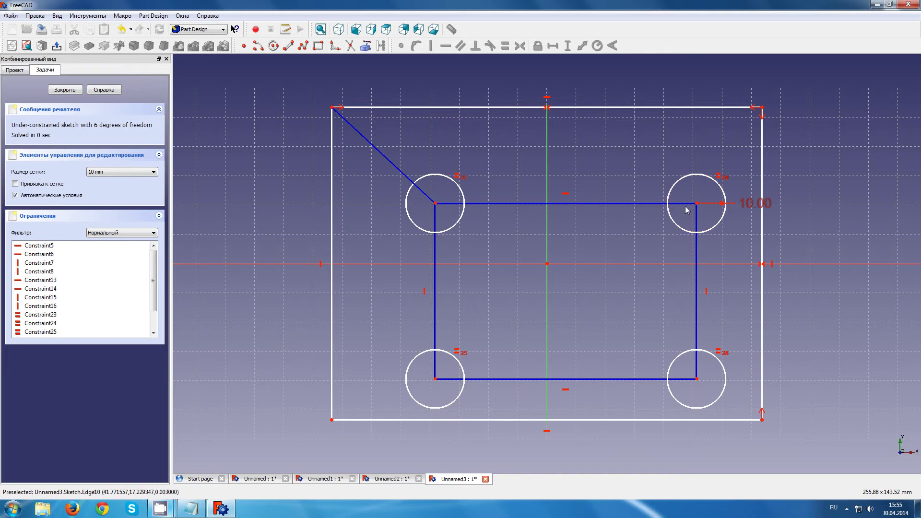
Centre the inner rectangle symmetrically on the horizontal and vertical axes
{"action": "left_click", "coordinate": [698, 260]}
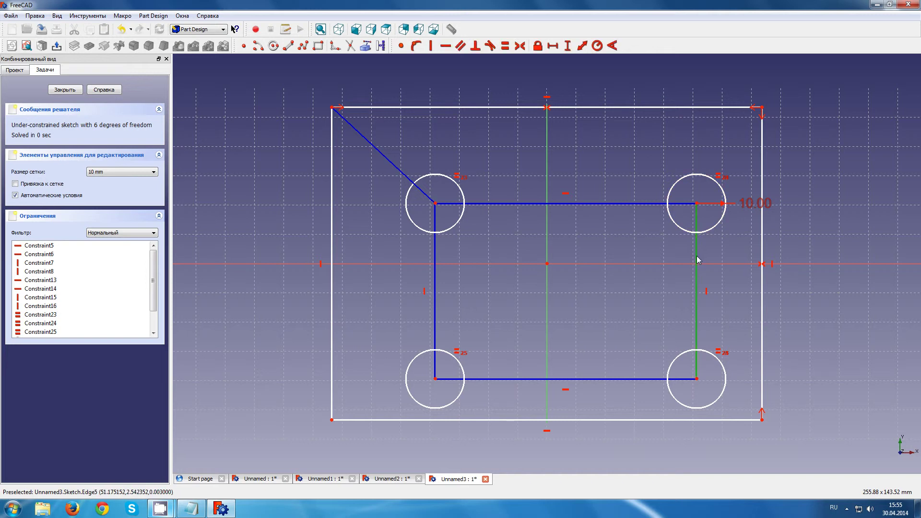
{"action": "left_click", "coordinate": [696, 209]}
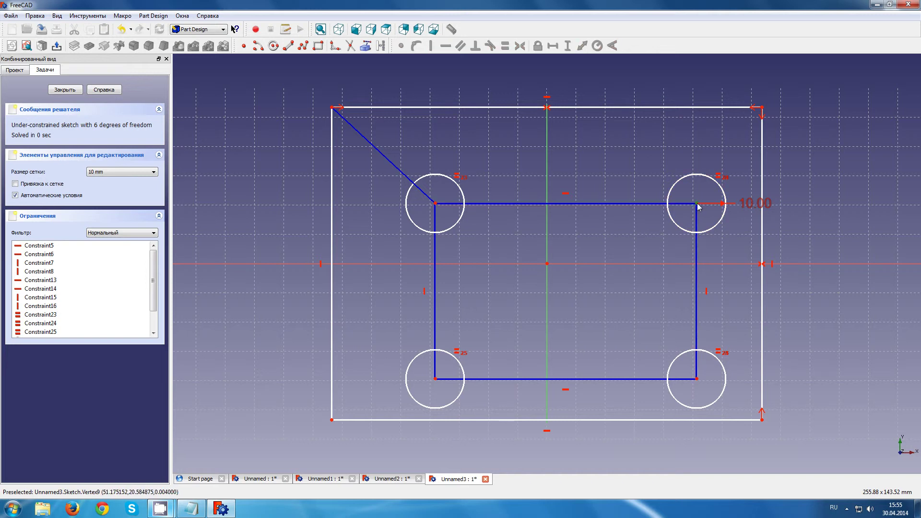
{"action": "left_click", "coordinate": [698, 207]}
{"action": "left_click", "coordinate": [697, 379]}
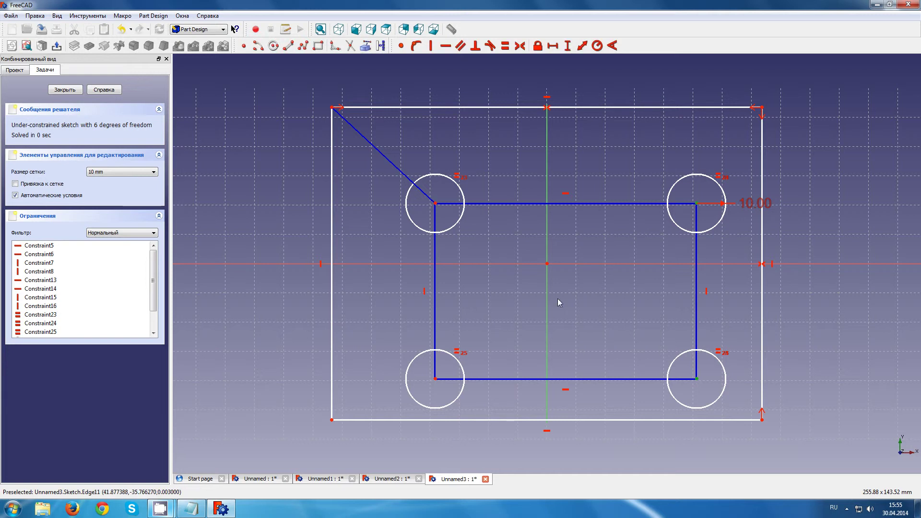
{"action": "left_click", "coordinate": [586, 265]}
{"action": "left_click", "coordinate": [519, 46]}
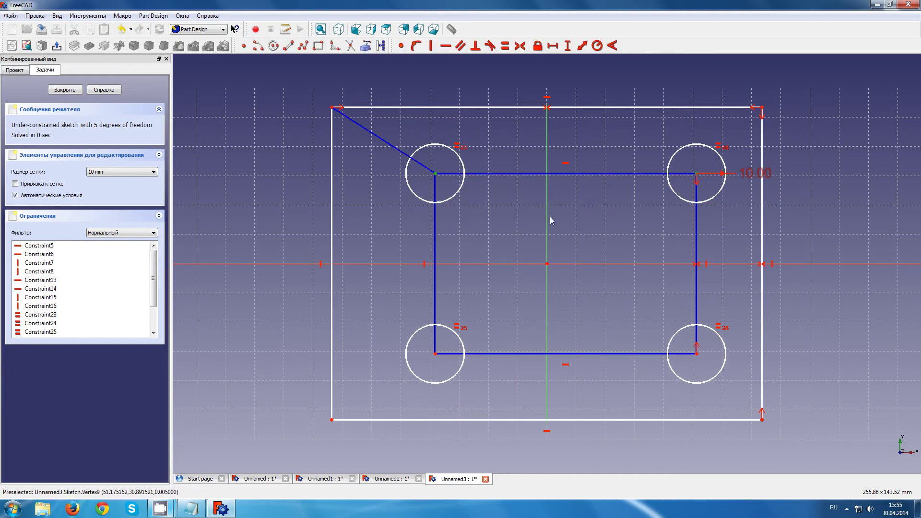
{"action": "left_click", "coordinate": [519, 46]}
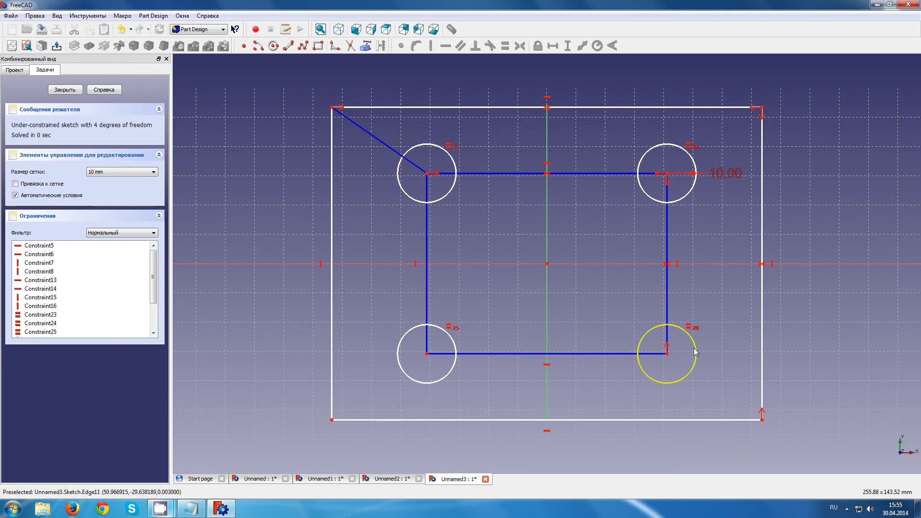
Select the inner lower-right corner together with the outer bottom-right corner
{"action": "left_click", "coordinate": [669, 355]}
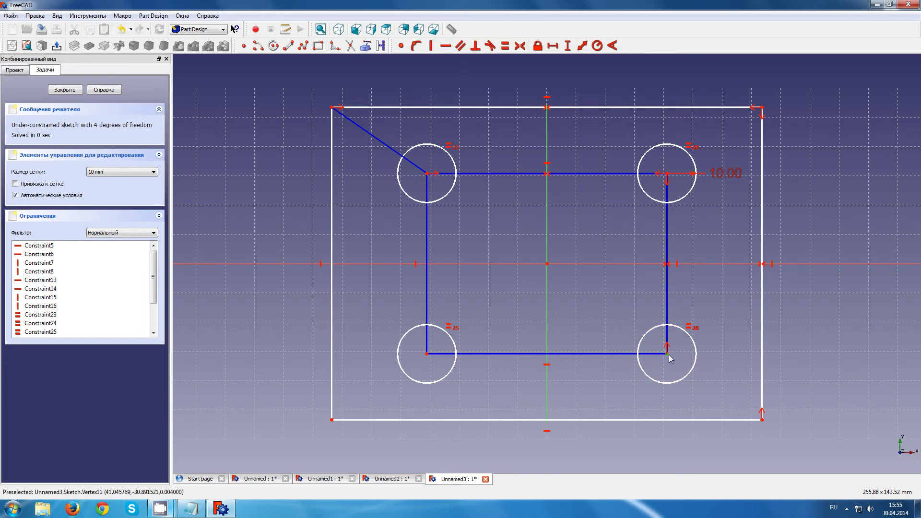
{"action": "left_click", "coordinate": [764, 422]}
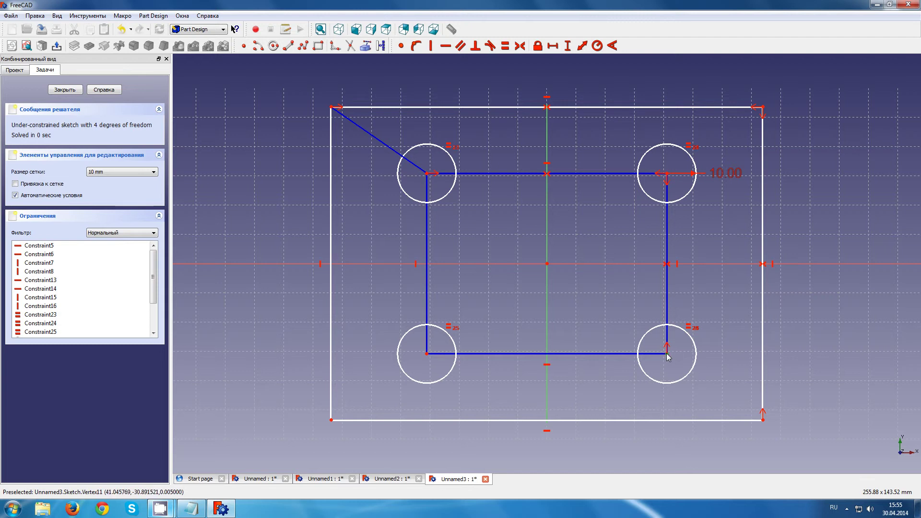
{"action": "left_click", "coordinate": [762, 421]}
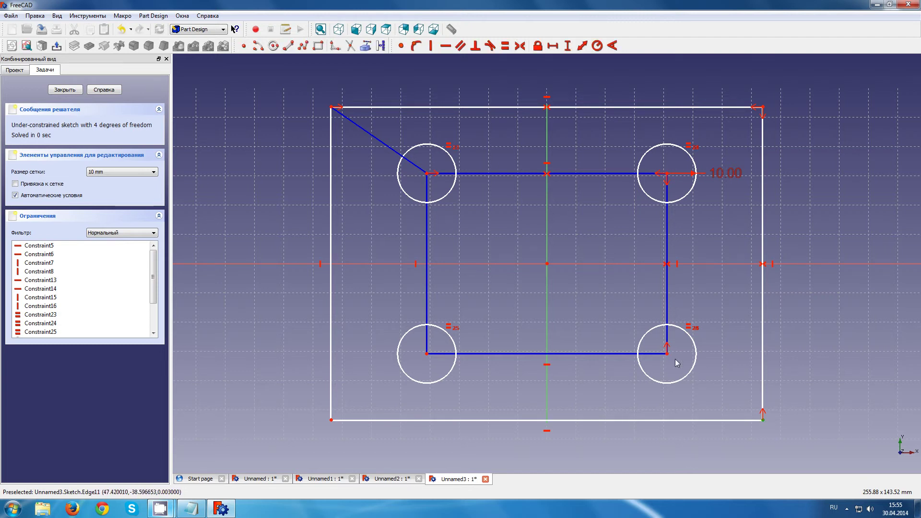
{"action": "left_click", "coordinate": [553, 45]}
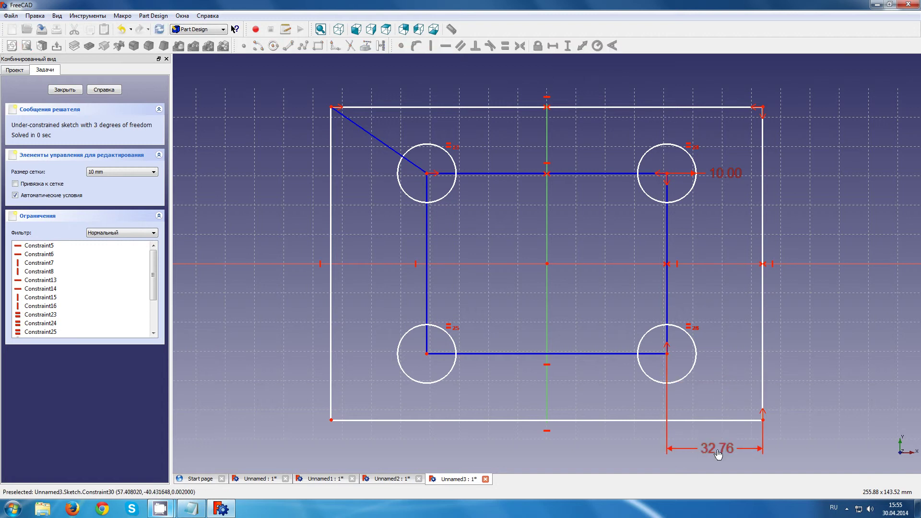
{"action": "double_click", "coordinate": [719, 453]}
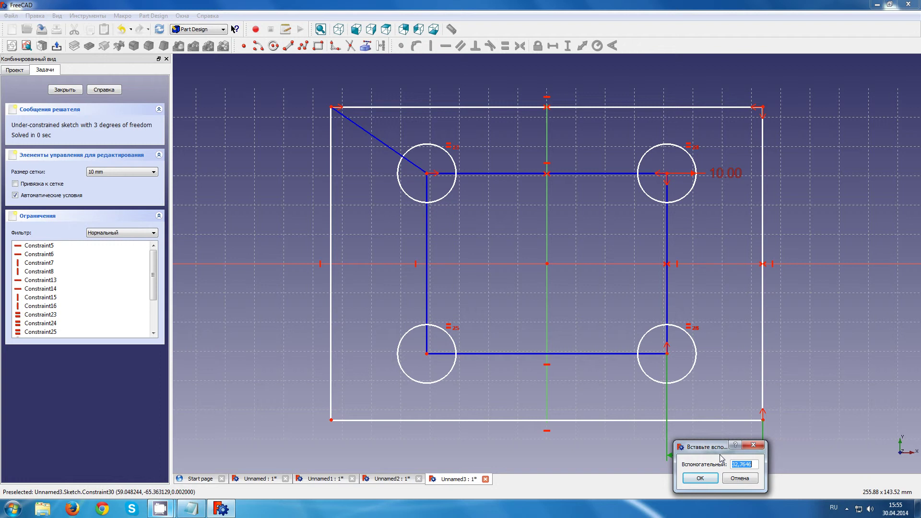
{"action": "type", "text": "35"}
{"action": "left_click", "coordinate": [700, 479]}
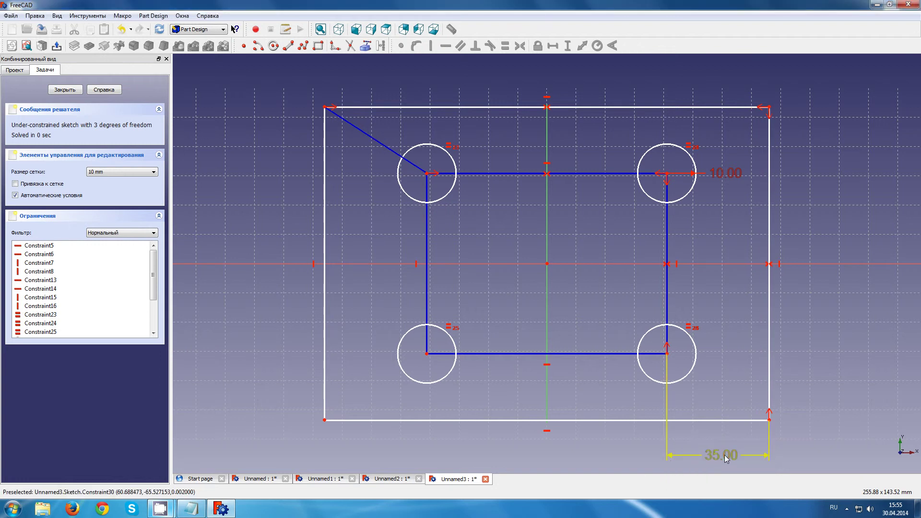
{"action": "left_click", "coordinate": [631, 421]}
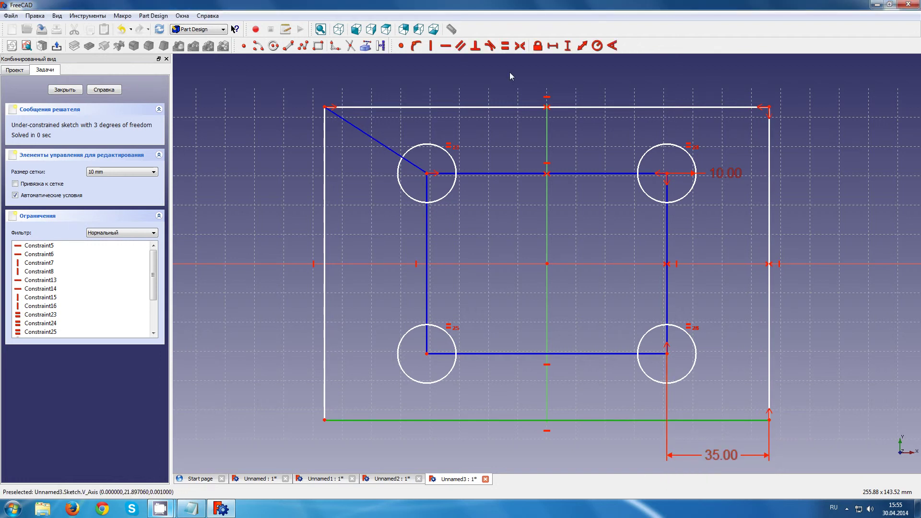
{"action": "left_click", "coordinate": [553, 46]}
{"action": "left_click", "coordinate": [769, 233]}
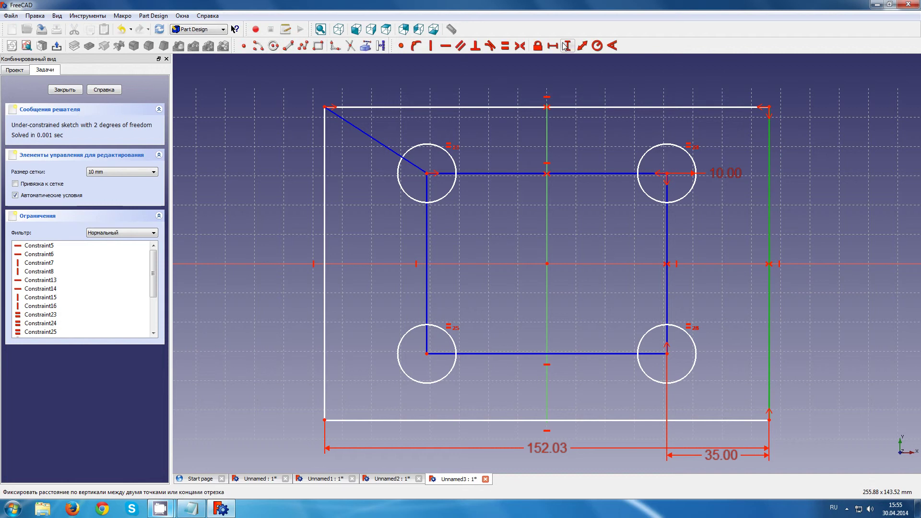
{"action": "left_click", "coordinate": [568, 45]}
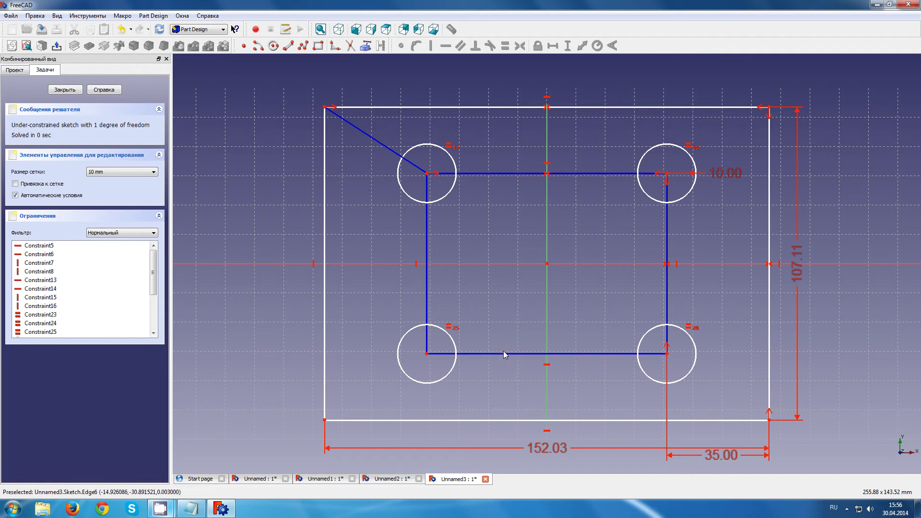
{"action": "left_click", "coordinate": [483, 353]}
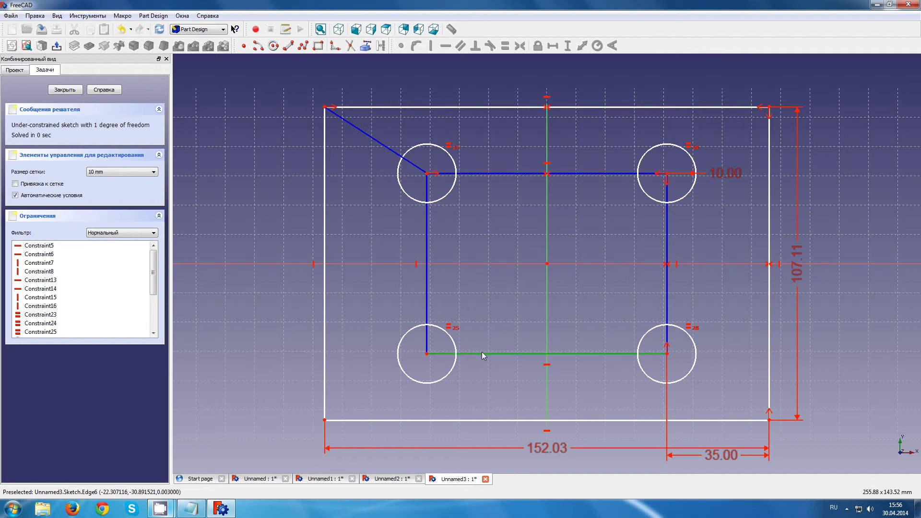
{"action": "left_click", "coordinate": [552, 46]}
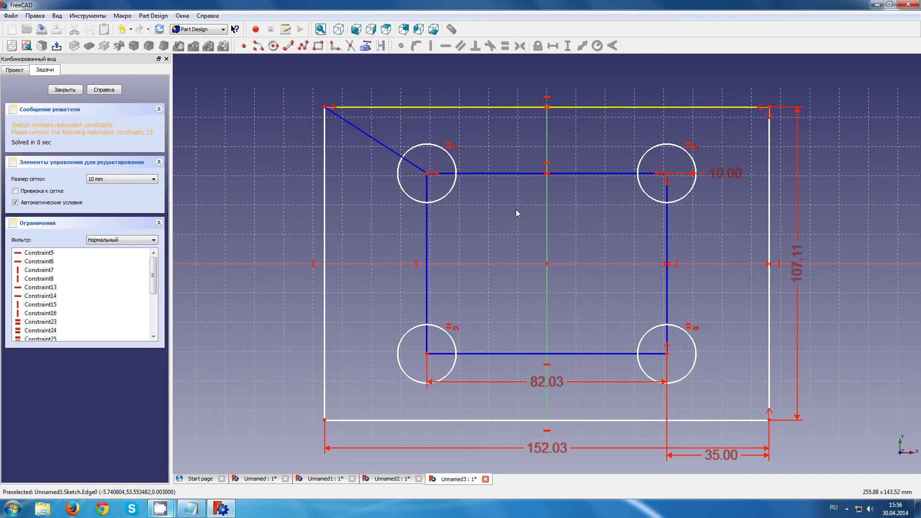
{"action": "left_click", "coordinate": [556, 384]}
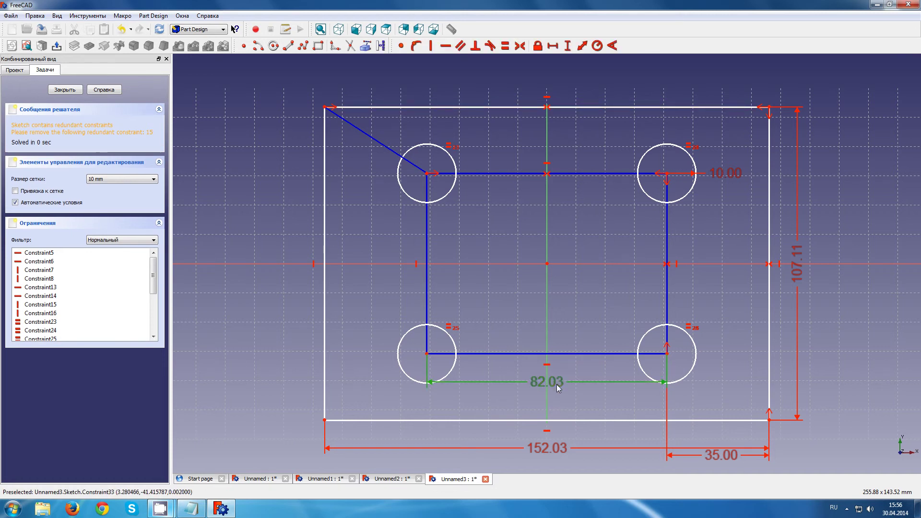
{"action": "key", "text": "Delete"}
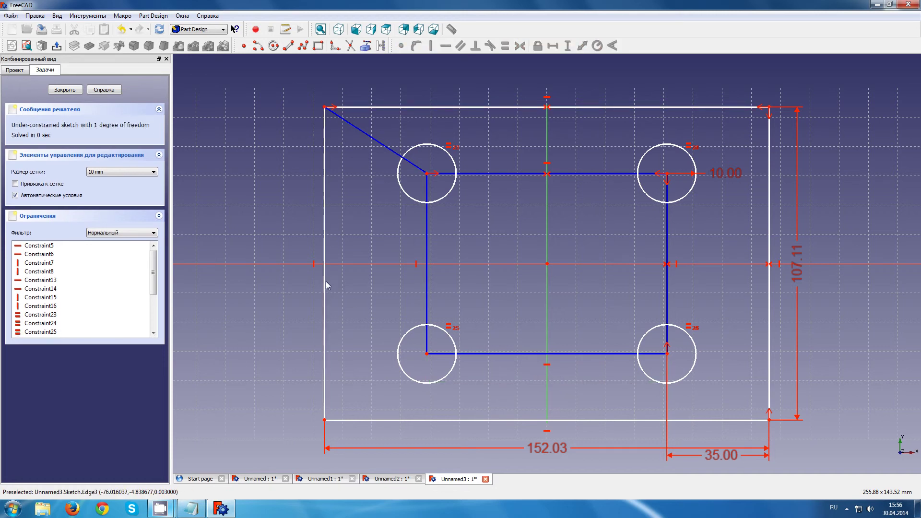
Change the rectangle's height dimension from 107.11 to 90 mm
{"action": "double_click", "coordinate": [799, 274]}
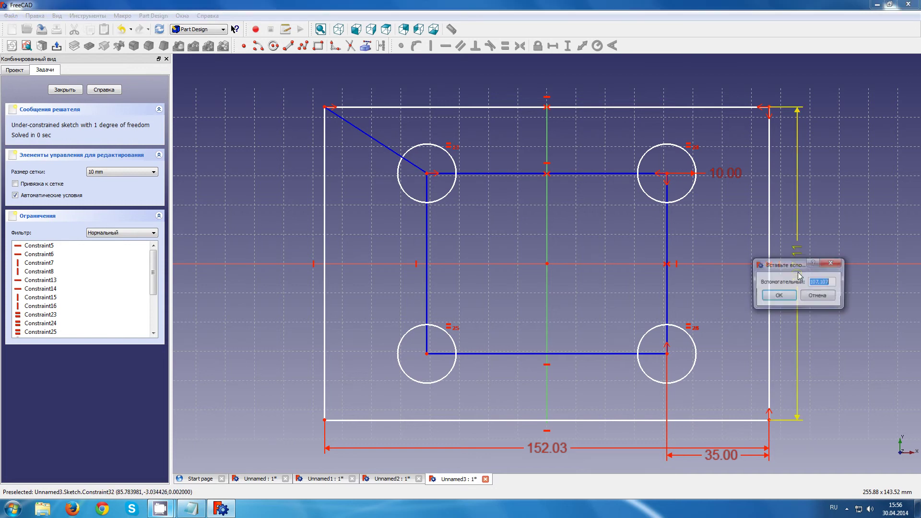
{"action": "type", "text": "100"}
{"action": "left_click", "coordinate": [778, 296]}
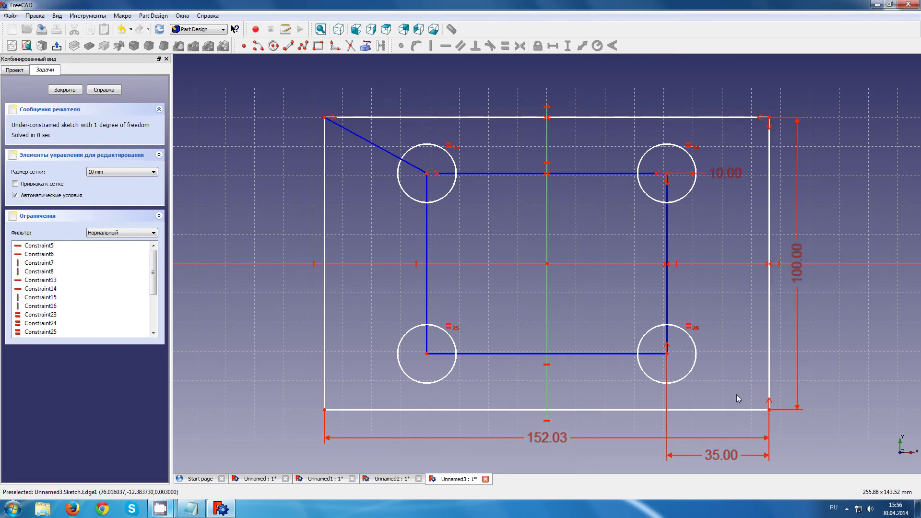
{"action": "double_click", "coordinate": [800, 274]}
{"action": "type", "text": "90"}
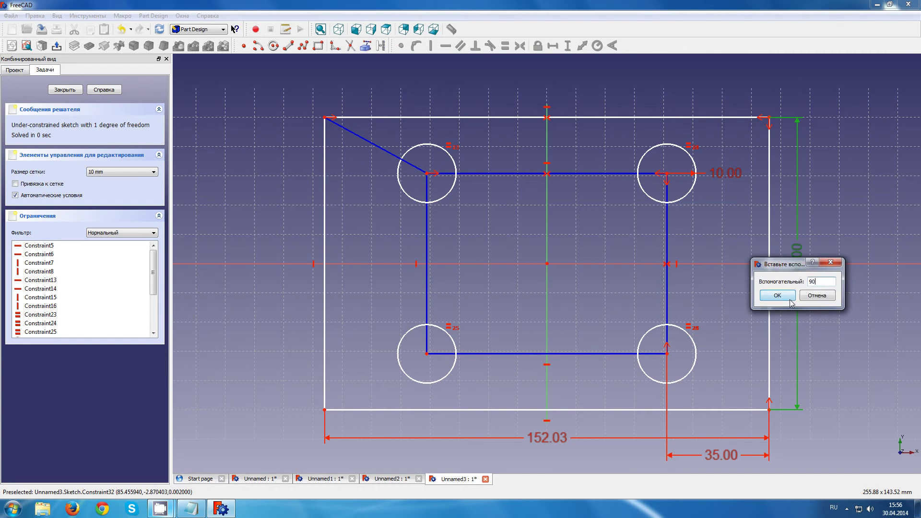
{"action": "left_click", "coordinate": [777, 297]}
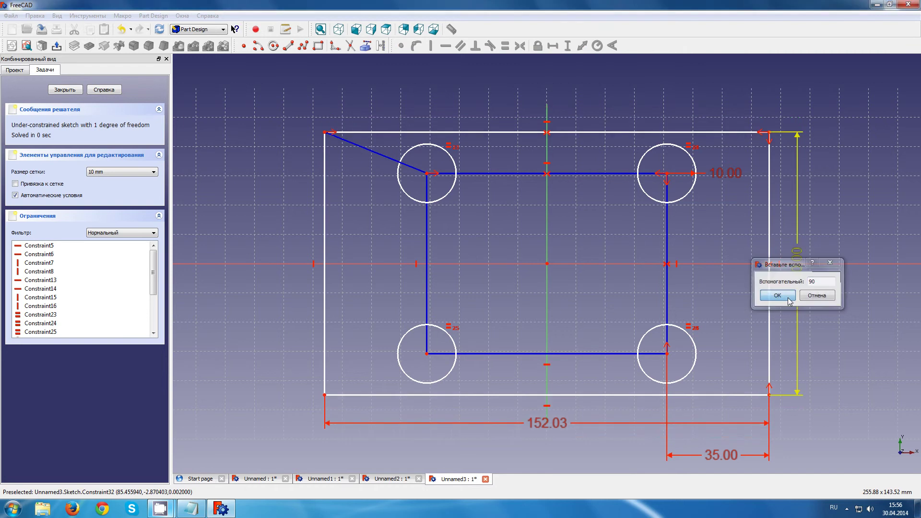
Change the 35.00 hole offset from the right edge to 15 mm
{"action": "double_click", "coordinate": [709, 455]}
{"action": "left_click", "coordinate": [697, 479]}
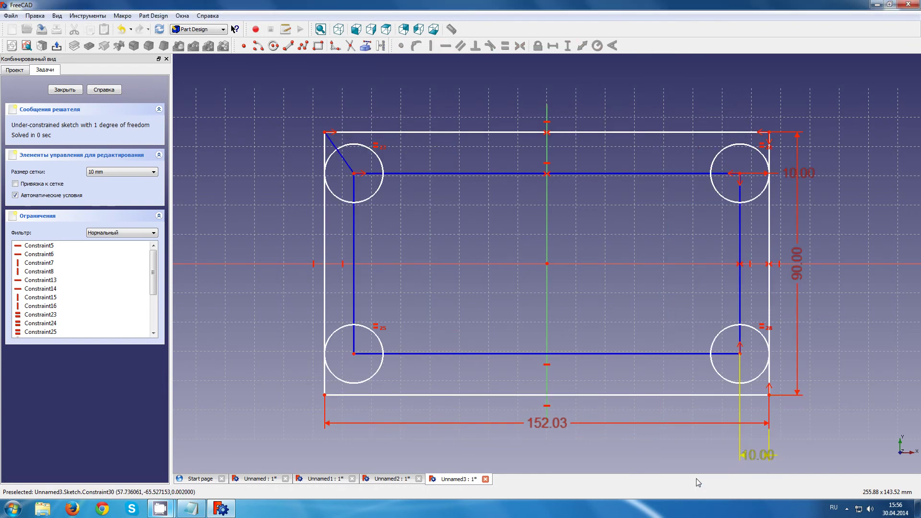
{"action": "double_click", "coordinate": [749, 456]}
{"action": "type", "text": "15"}
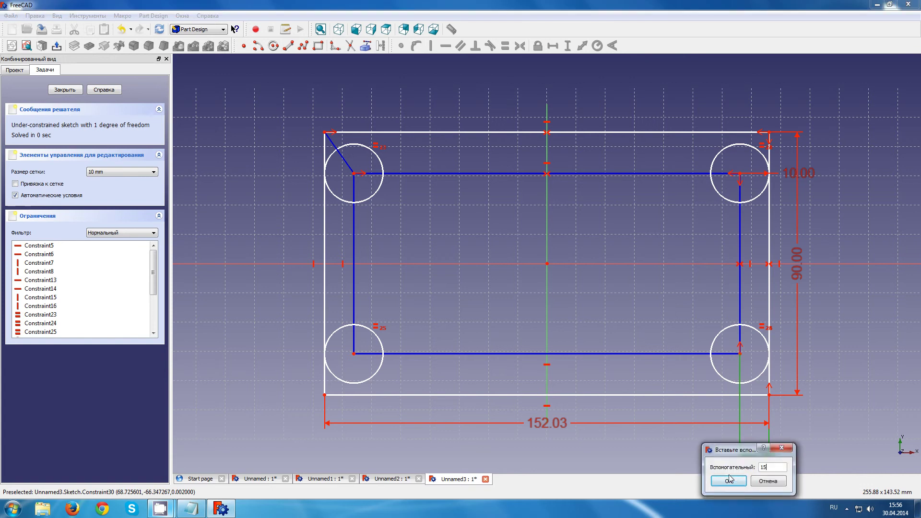
{"action": "left_click", "coordinate": [729, 481]}
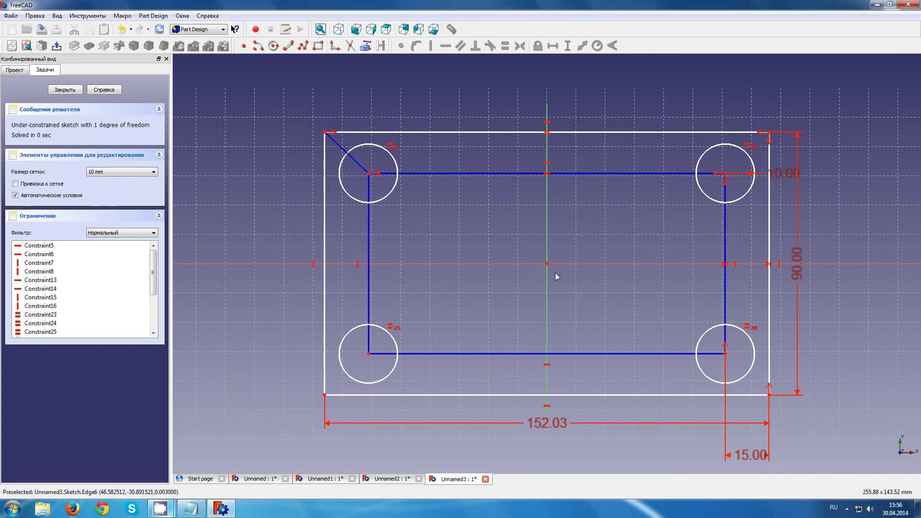
Add a 15 mm vertical distance between the bottom-right hole centre and the plate corner
{"action": "left_click", "coordinate": [397, 349]}
{"action": "left_click", "coordinate": [459, 339]}
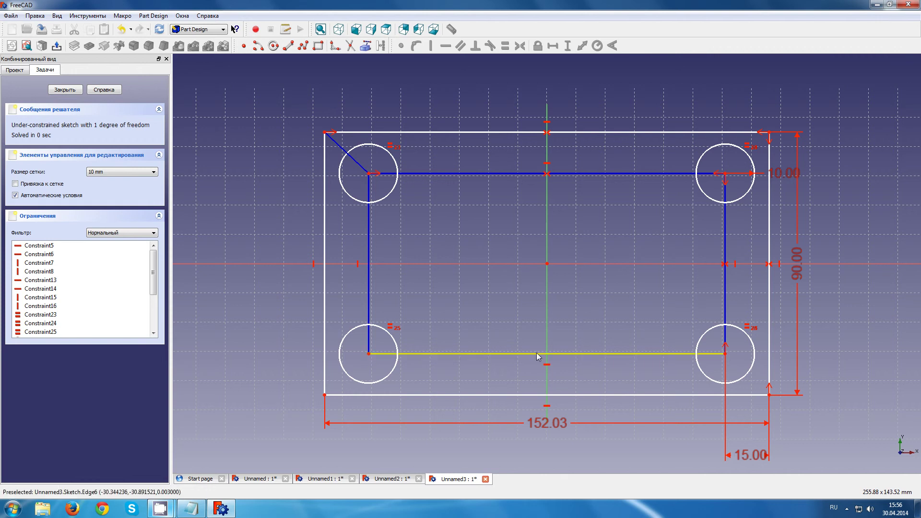
{"action": "left_click", "coordinate": [725, 354]}
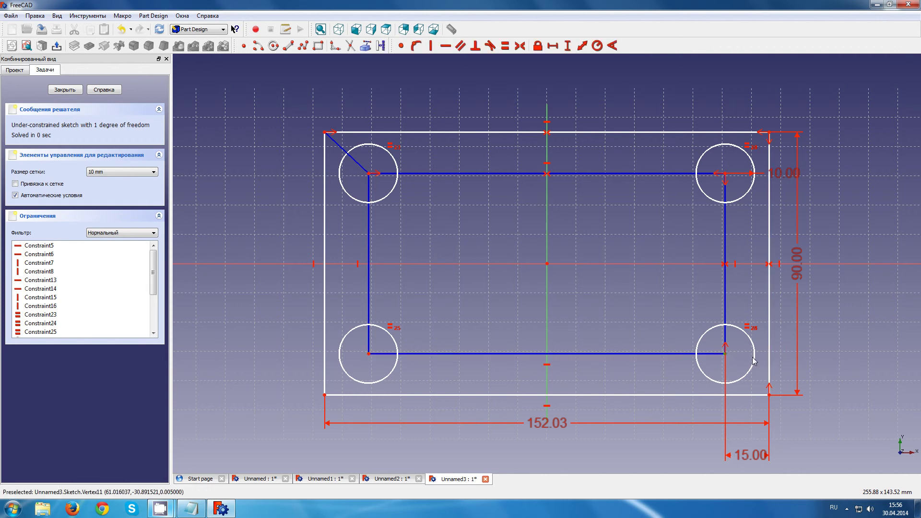
{"action": "left_click", "coordinate": [769, 395]}
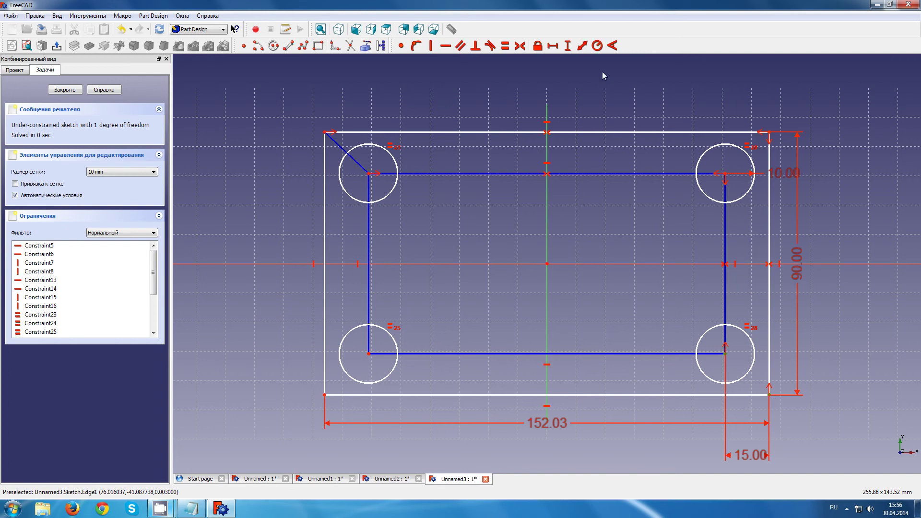
{"action": "left_click", "coordinate": [568, 47]}
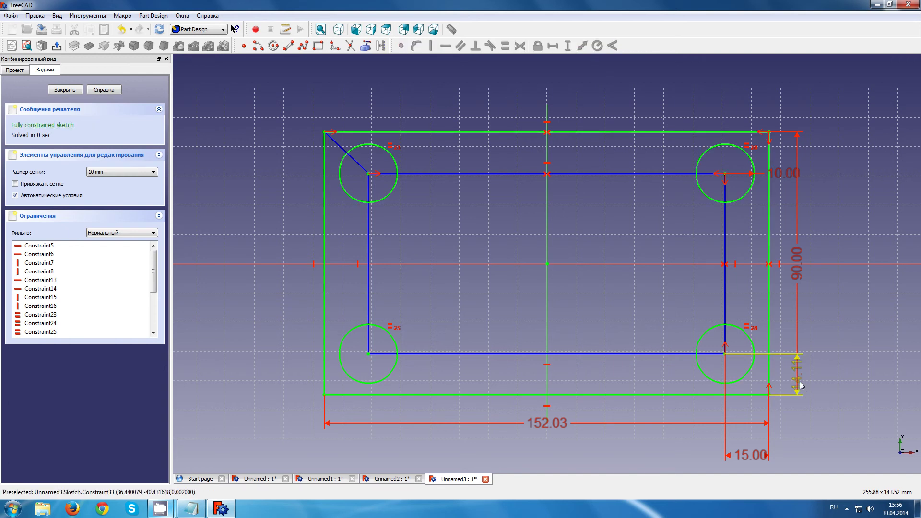
{"action": "left_click_drag", "start_coordinate": [798, 380], "coordinate": [861, 377]}
{"action": "double_click", "coordinate": [861, 377]}
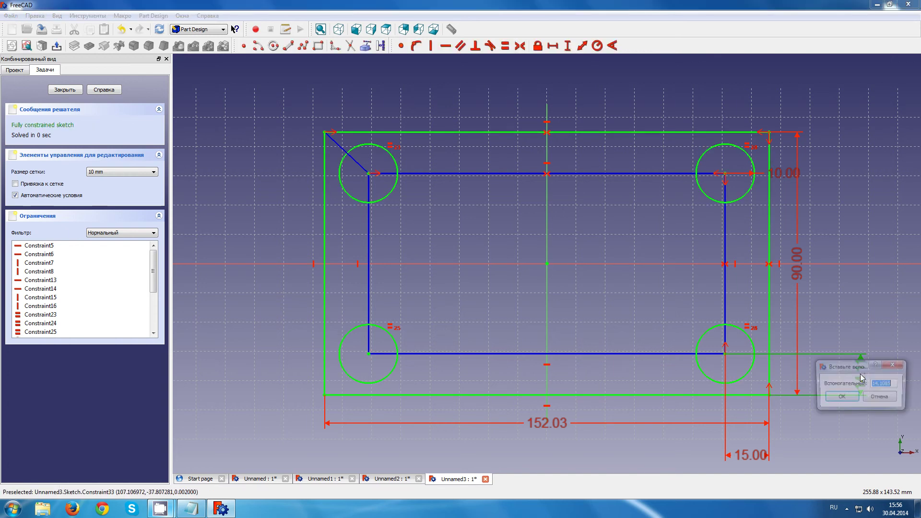
{"action": "left_click", "coordinate": [843, 399]}
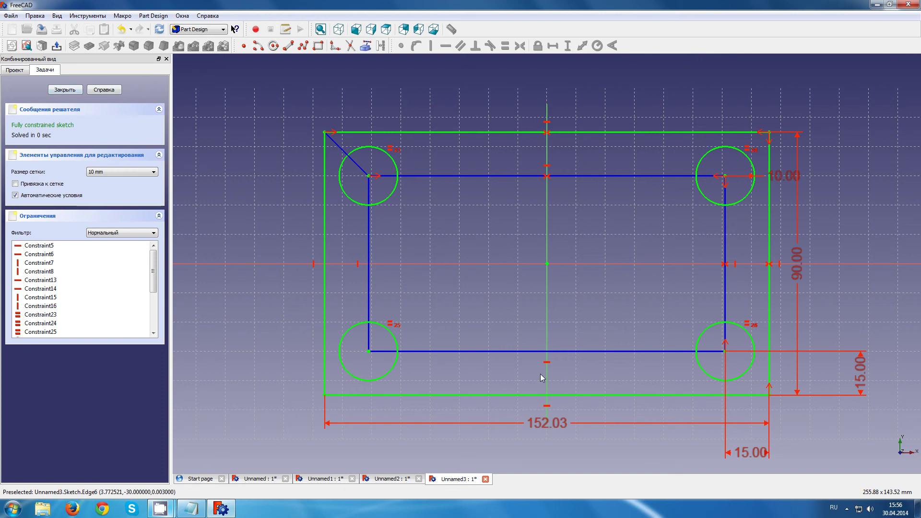
Change the 152.03 width dimension to 150 mm
{"action": "double_click", "coordinate": [561, 423]}
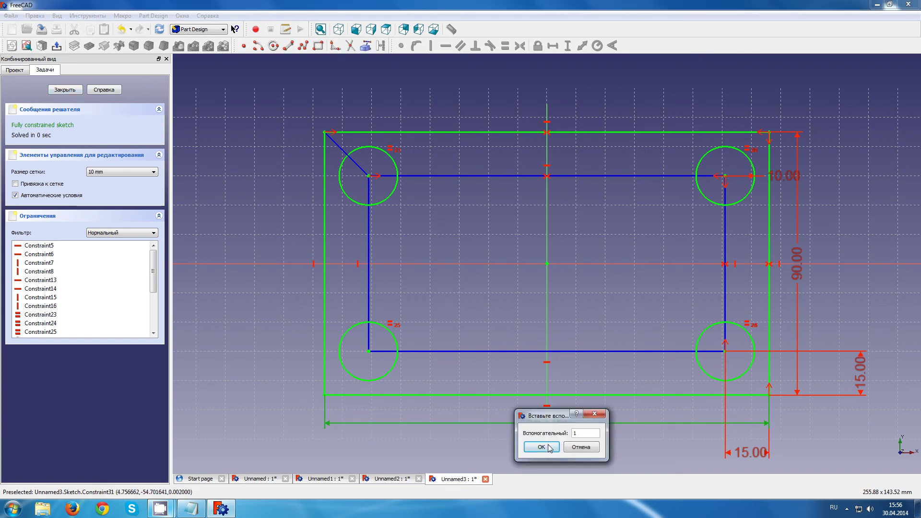
{"action": "type", "text": "50"}
{"action": "left_click", "coordinate": [542, 448]}
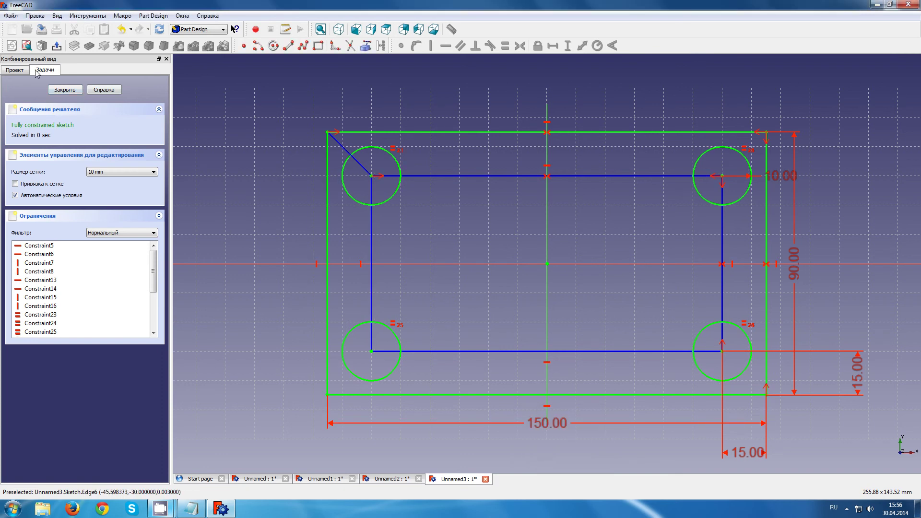
Pad the closed sketch 55 mm into a holed plate, then switch to the Notepad notes
{"action": "left_click", "coordinate": [61, 89]}
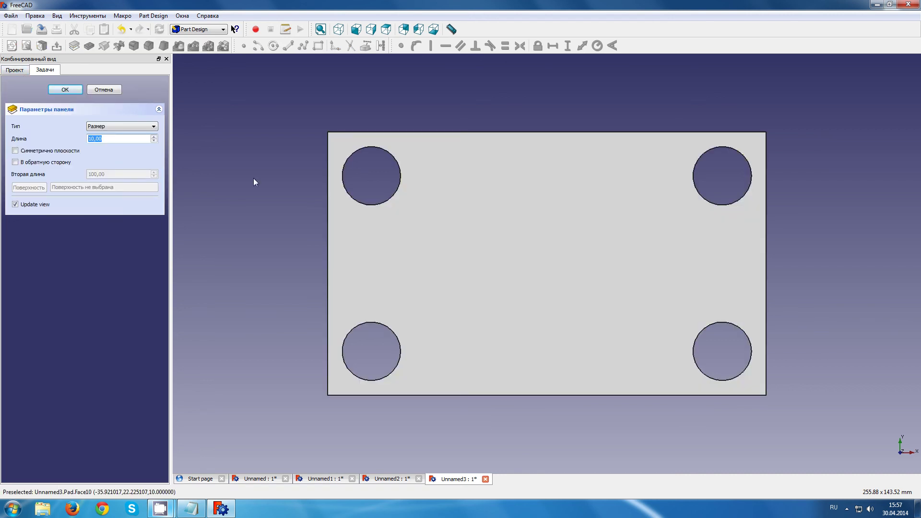
{"action": "key", "text": "0"}
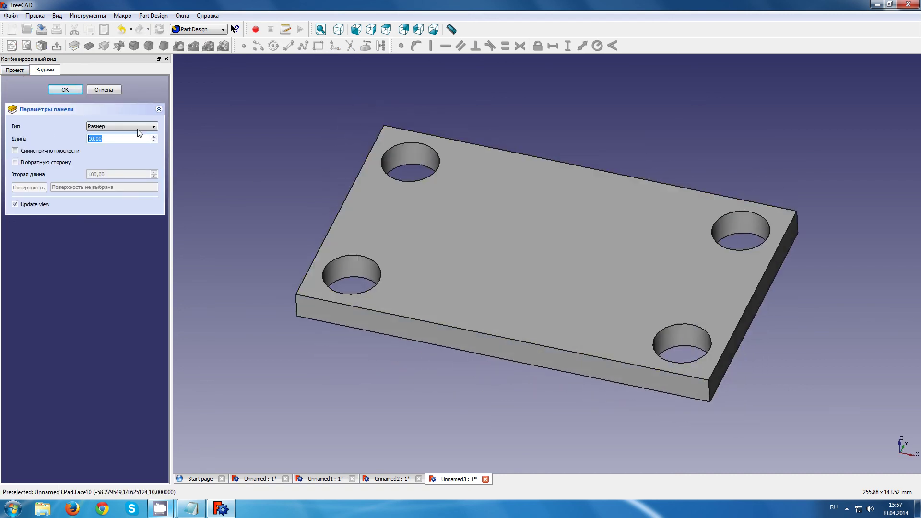
{"action": "scroll", "coordinate": [108, 138], "scroll_direction": "up", "scroll_amount": 10}
{"action": "scroll", "coordinate": [107, 138], "scroll_direction": "up", "scroll_amount": 10}
{"action": "scroll", "coordinate": [108, 138], "scroll_direction": "up", "scroll_amount": 12}
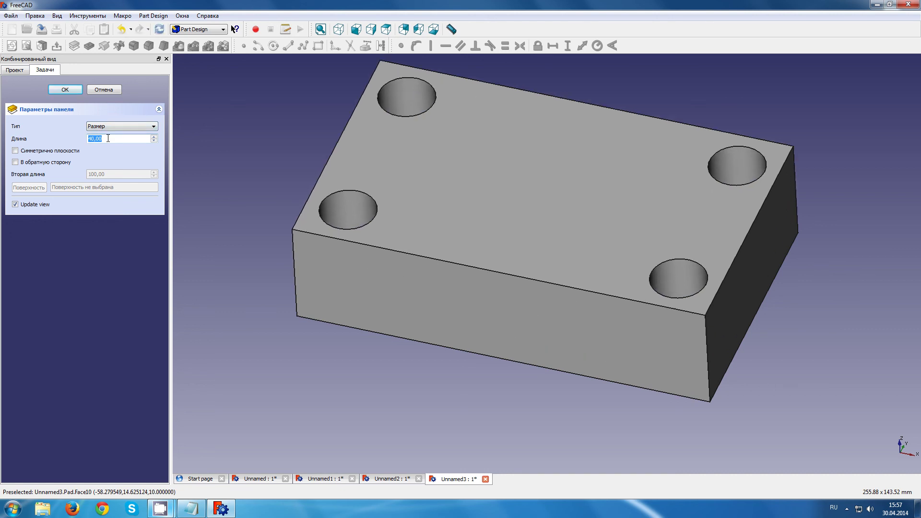
{"action": "scroll", "coordinate": [108, 139], "scroll_direction": "up", "scroll_amount": 13}
{"action": "mouse_move", "coordinate": [460, 288]}
{"action": "middle_mouse_down"}
{"action": "mouse_move", "coordinate": [451, 245]}
{"action": "mouse_move", "coordinate": [475, 144]}
{"action": "mouse_move", "coordinate": [838, 115]}
{"action": "mouse_move", "coordinate": [842, 301]}
{"action": "mouse_move", "coordinate": [855, 336]}
{"action": "mouse_move", "coordinate": [540, 254]}
{"action": "mouse_move", "coordinate": [418, 242]}
{"action": "mouse_move", "coordinate": [456, 266]}
{"action": "mouse_move", "coordinate": [454, 257]}
{"action": "middle_mouse_up"}
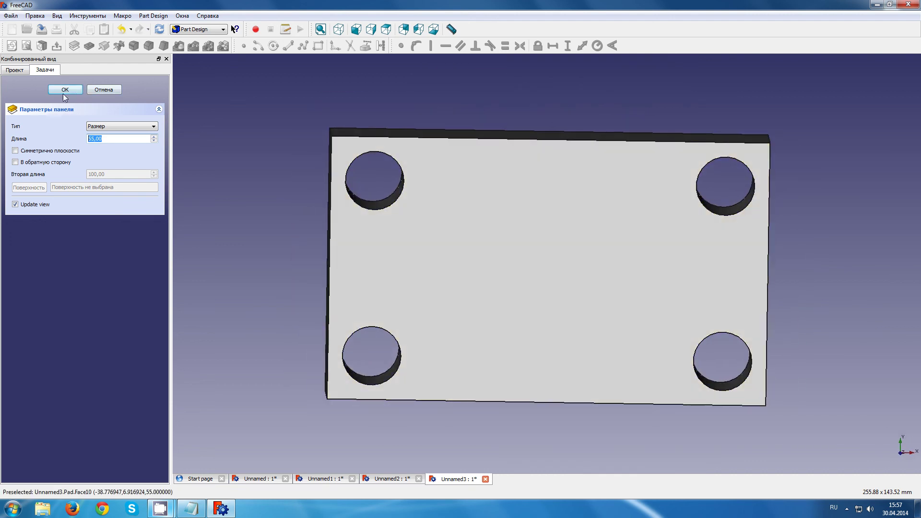
{"action": "left_click", "coordinate": [65, 90]}
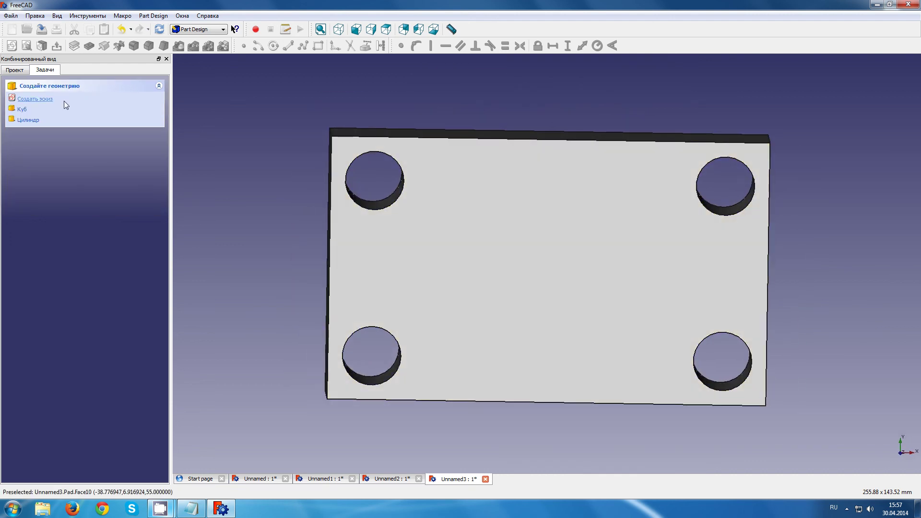
{"action": "left_click", "coordinate": [195, 511]}
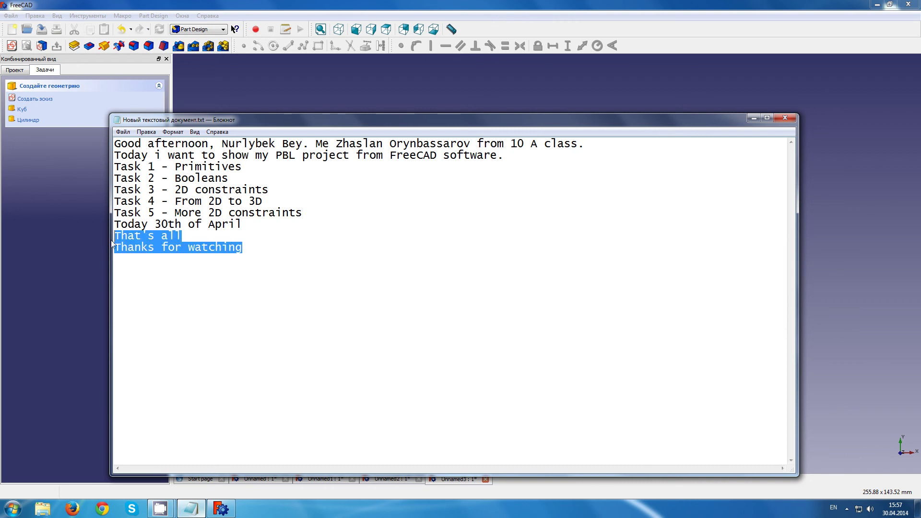